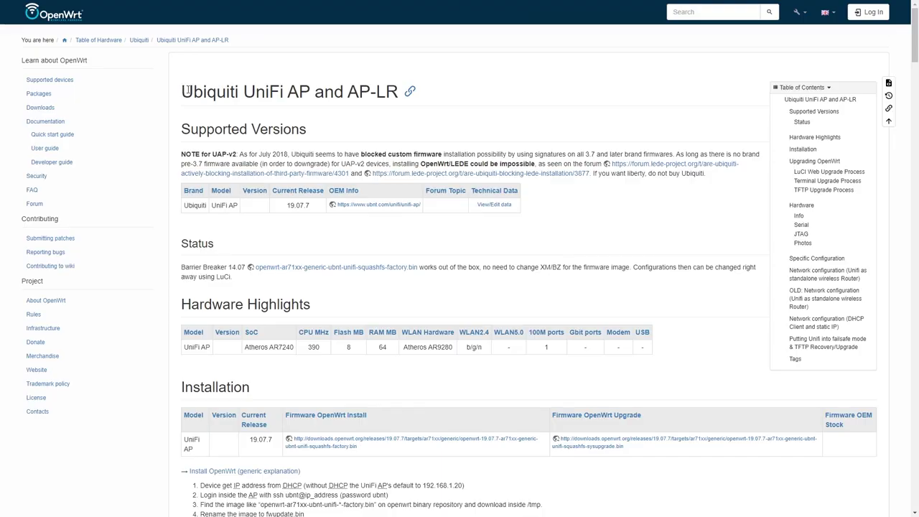
Examine the OpenWrt wiki page for Ubiquiti UniFi AP and AP-LR, especially the installation notes for later 3.xx and 4.xx firmware.
left_click_drag(182, 90, 359, 97)
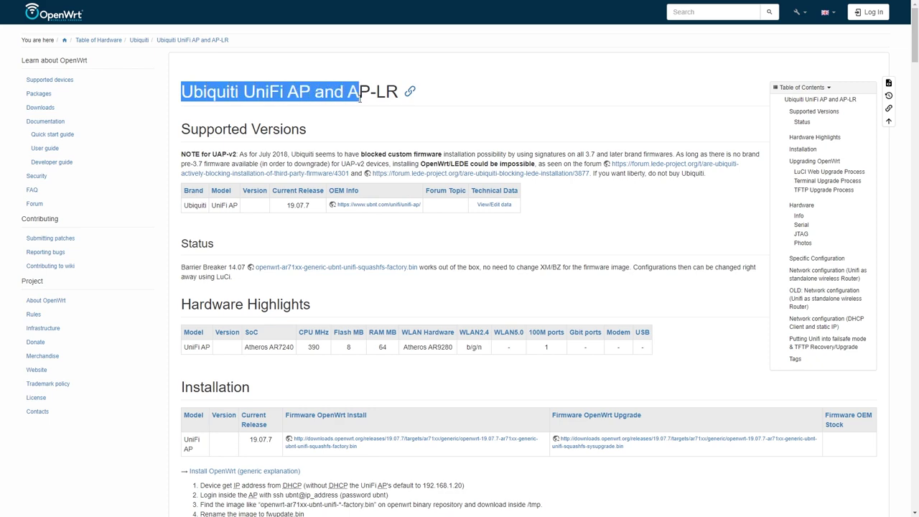
left_click(495, 112)
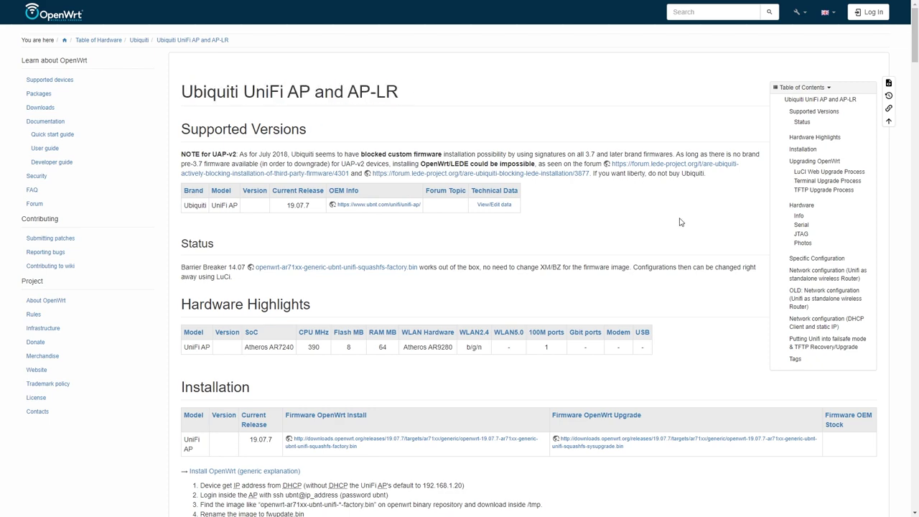
scroll(681, 222, "down", 4)
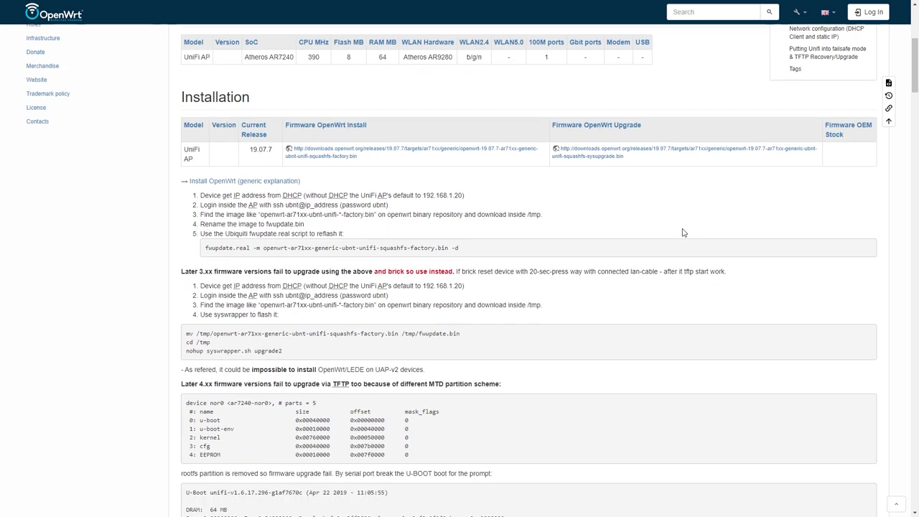
scroll(683, 233, "down", 1)
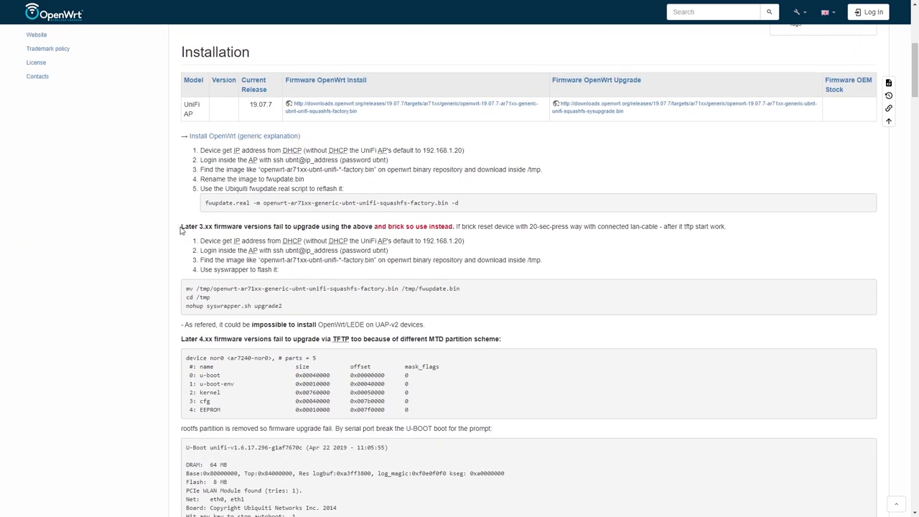
left_click_drag(198, 226, 721, 228)
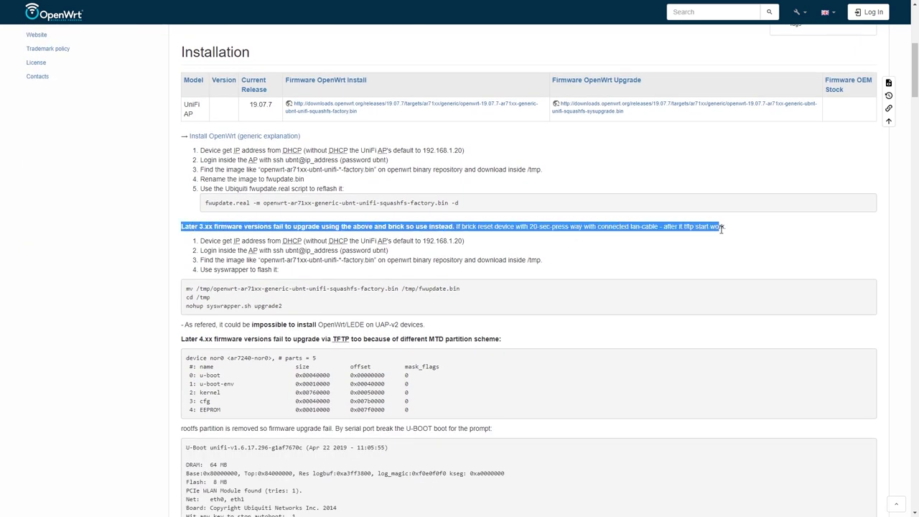
left_click(648, 331)
left_click_drag(521, 345, 244, 337)
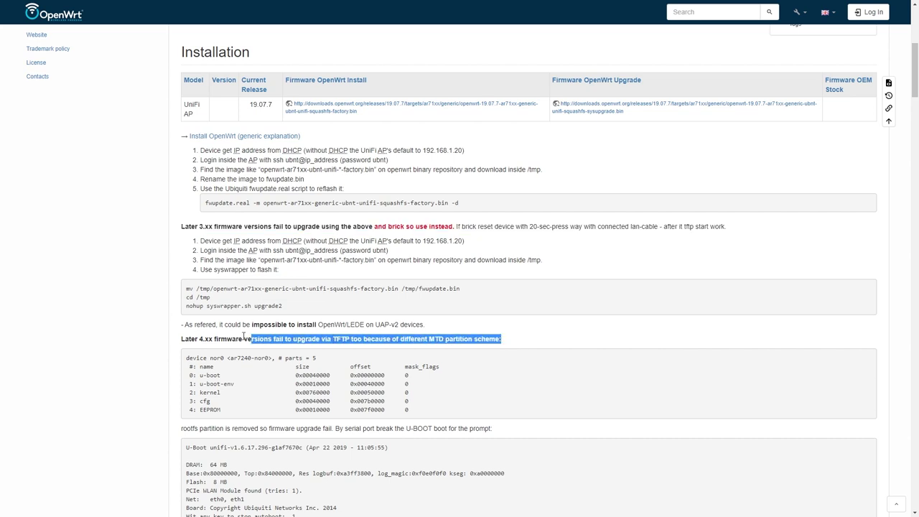
left_click(461, 322)
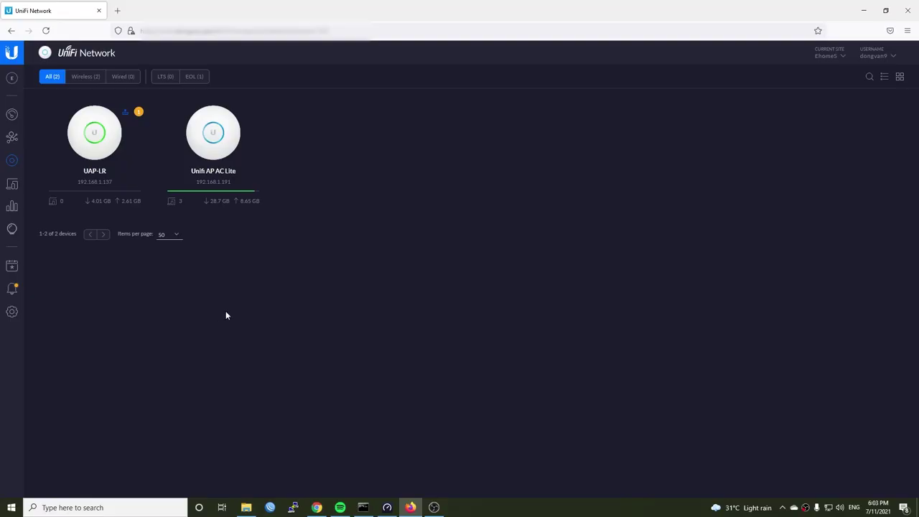
Open the UAP-LR's details in UniFi Network, check its firmware version and view its statistics.
left_click(94, 144)
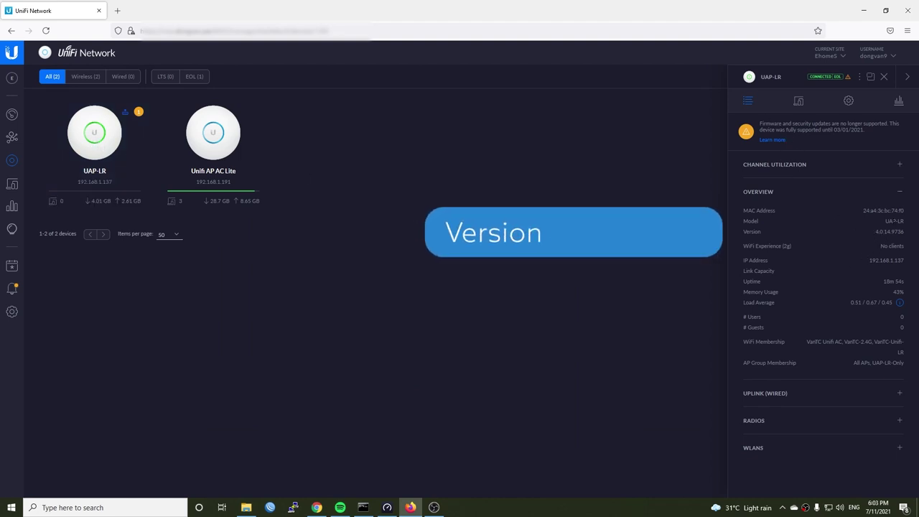
left_click_drag(884, 221, 911, 226)
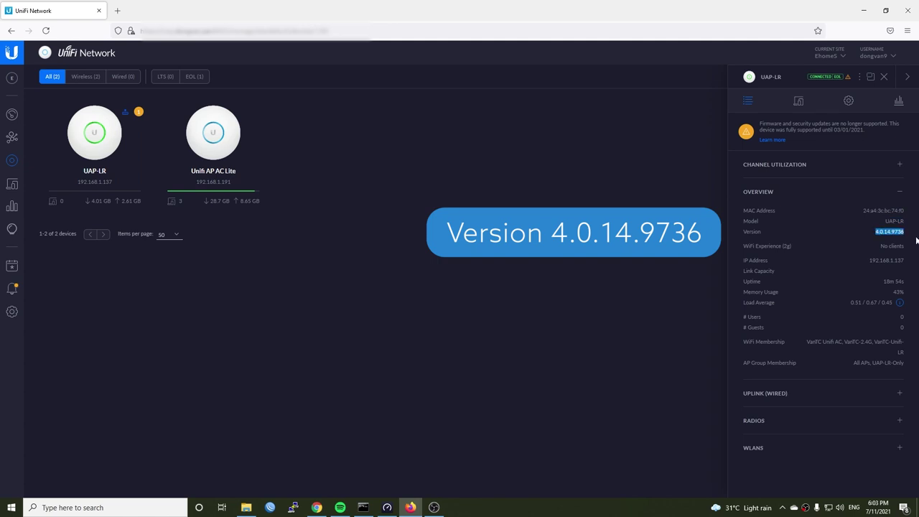
left_click(915, 241)
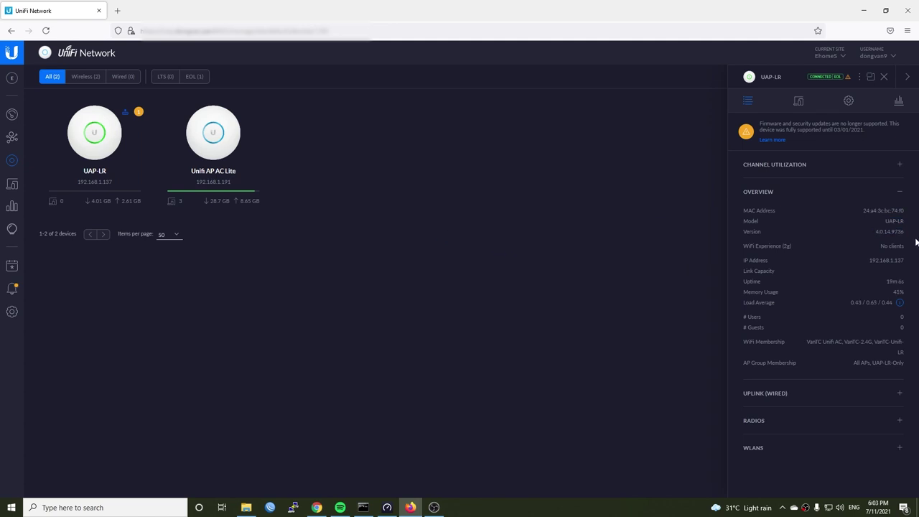
left_click(902, 107)
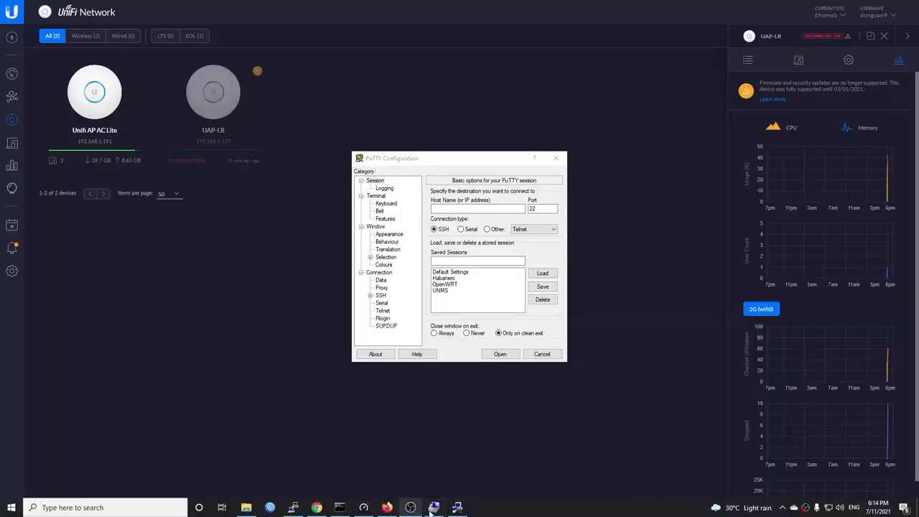
Check the USB-serial adapter's port in Device Manager, then open an enlarged PuTTY serial session on COM3 at speed 115200.
left_click(440, 510)
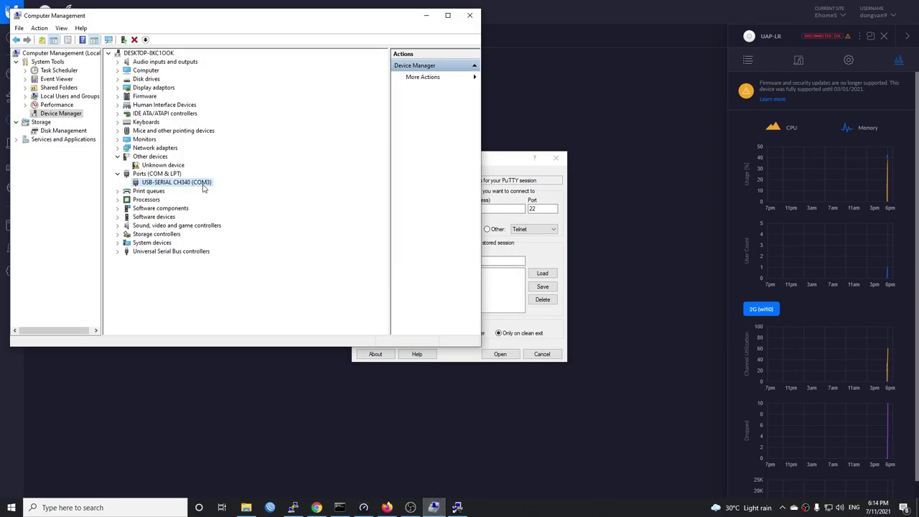
left_click(425, 15)
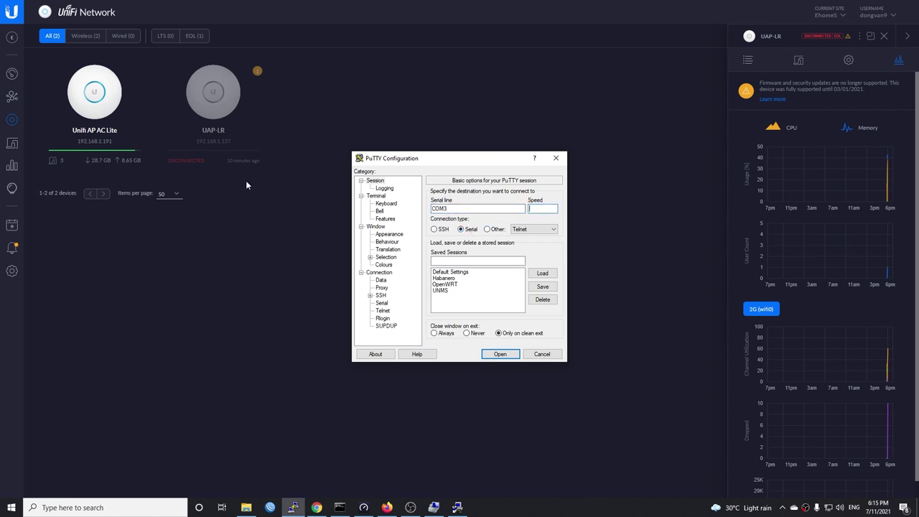
type("115200")
key("Return")
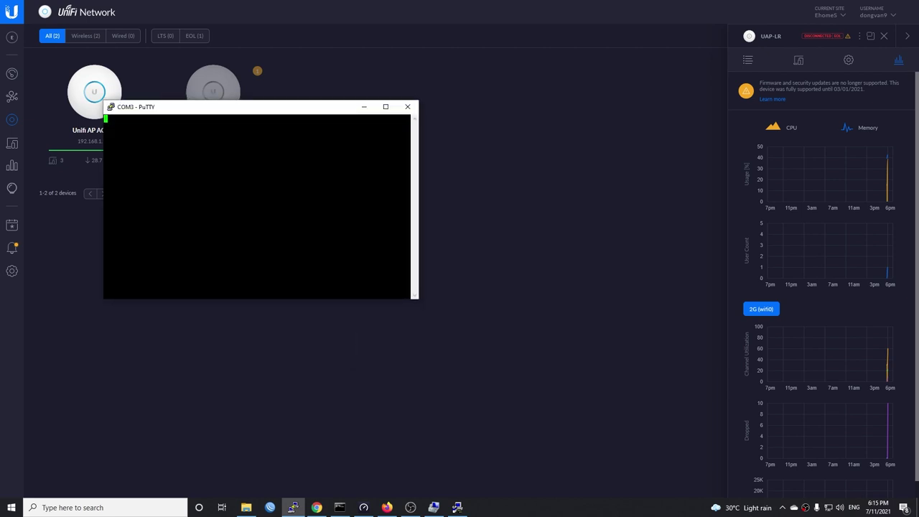
left_click_drag(419, 300, 542, 399)
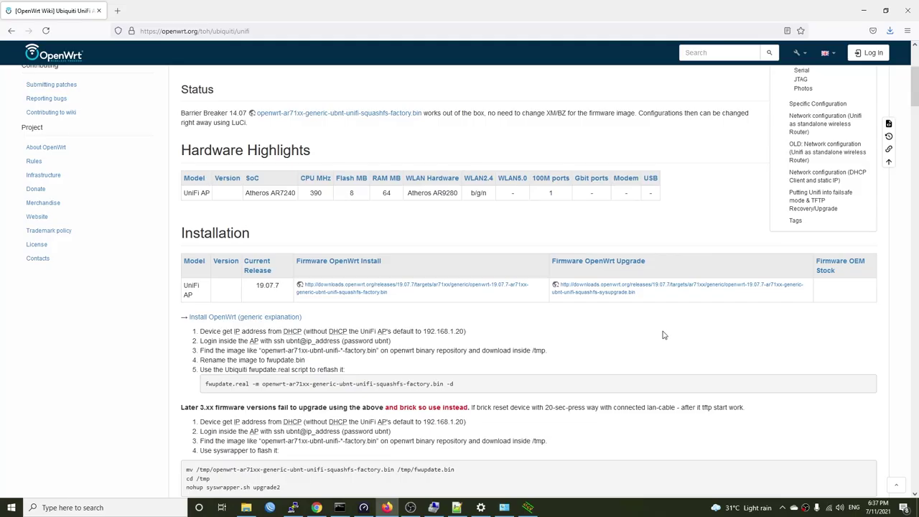
Read the OpenWrt wiki instructions for 4.xx firmware, including the TFTP server requirement and the sysupgrade file in the tftpboot command.
scroll(664, 335, "down", 5)
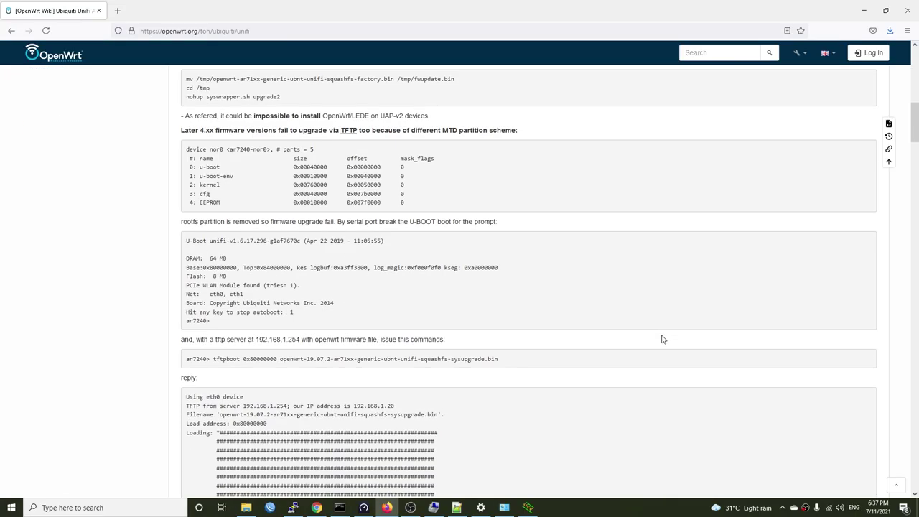
scroll(662, 338, "up", 1)
left_click_drag(518, 178, 185, 182)
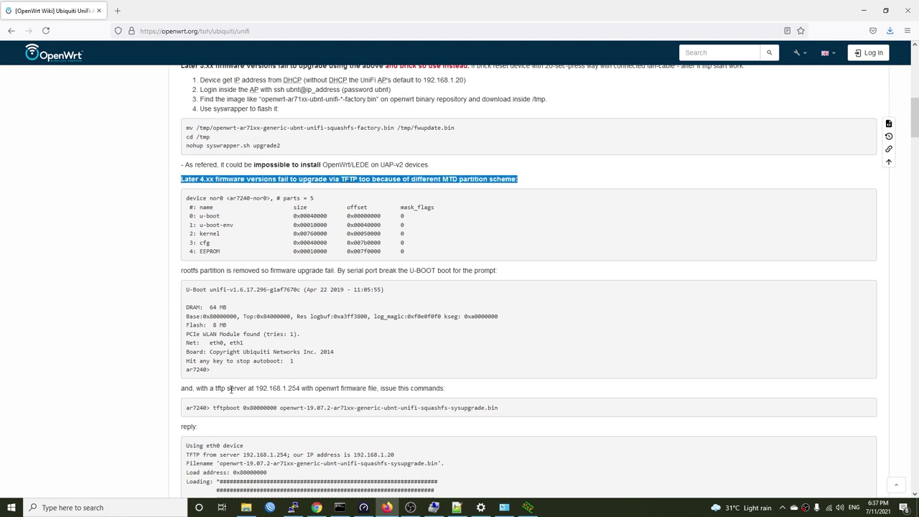
left_click_drag(181, 391, 451, 393)
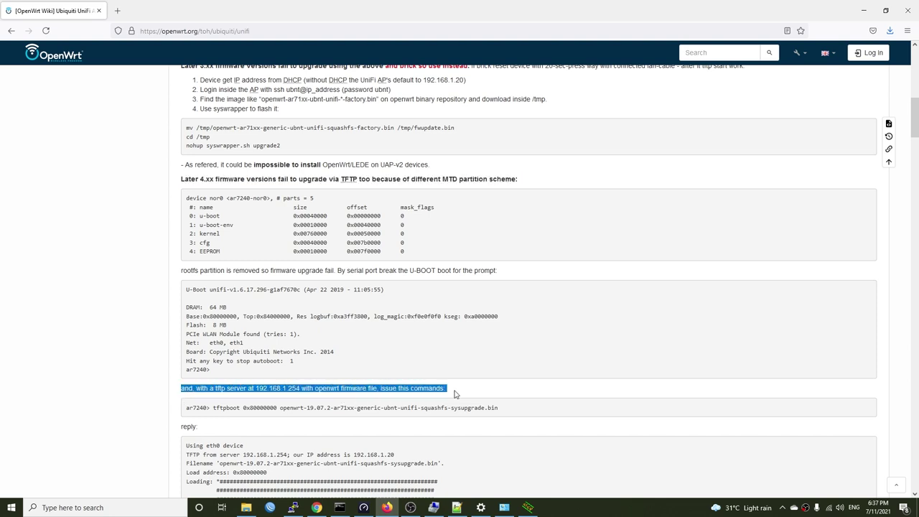
left_click(461, 393)
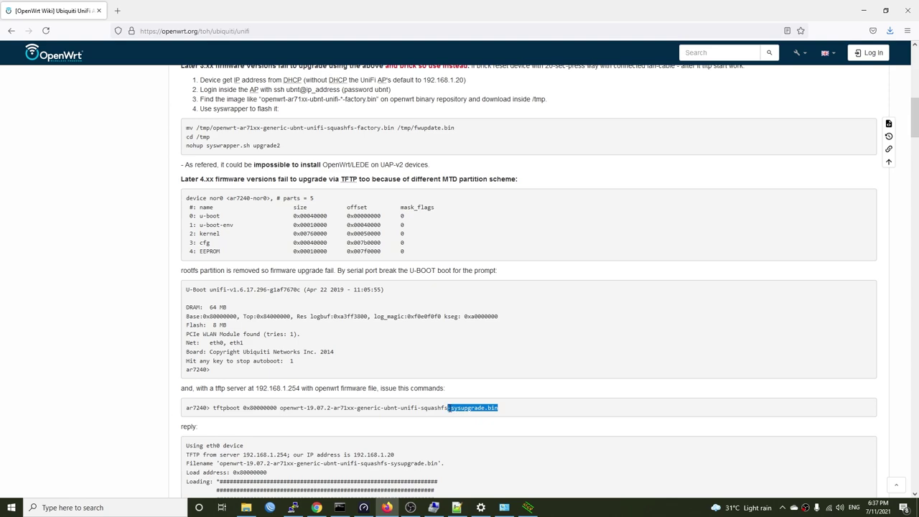
Download the OpenWrt 19.07.7 sysupgrade image for the UniFi AP from the Installation table and save the file.
scroll(503, 413, "up", 4)
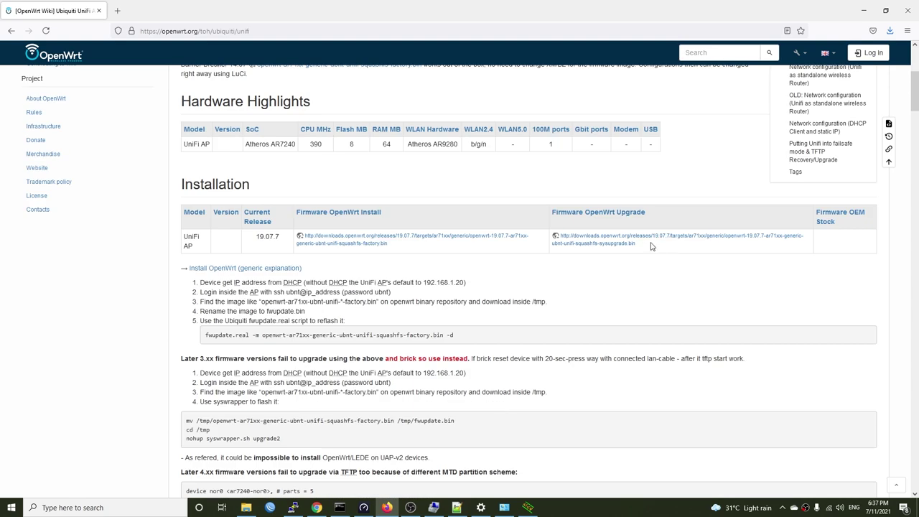
left_click(649, 244)
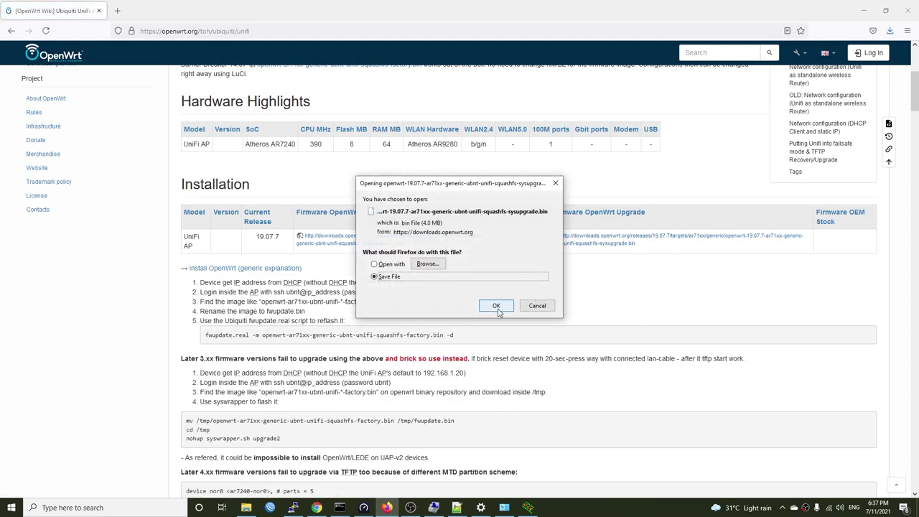
left_click(496, 306)
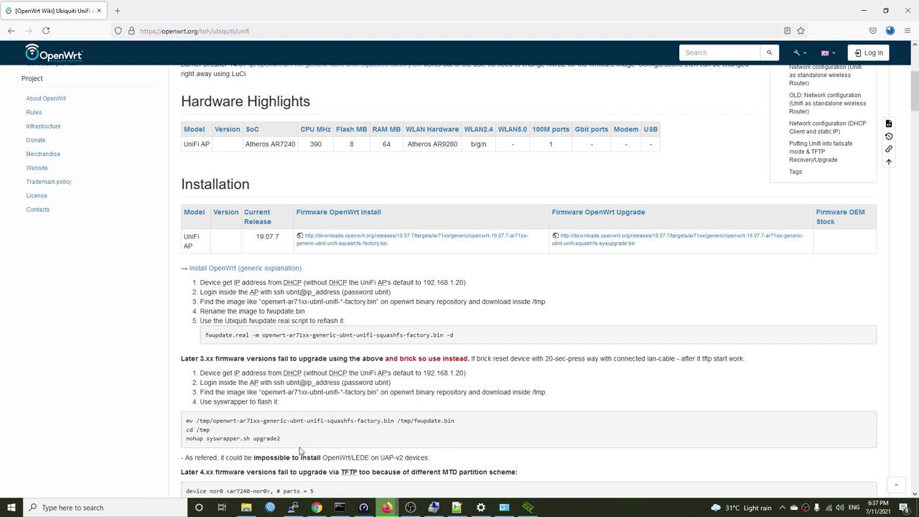
Apply the static IPv4 address 192.168.1.254 with subnet mask 255.255.255.0 to the Ethernet adapter, matching the wiki's TFTP server address.
scroll(256, 290, "down", 5)
left_click_drag(257, 290, 300, 290)
left_click(504, 507)
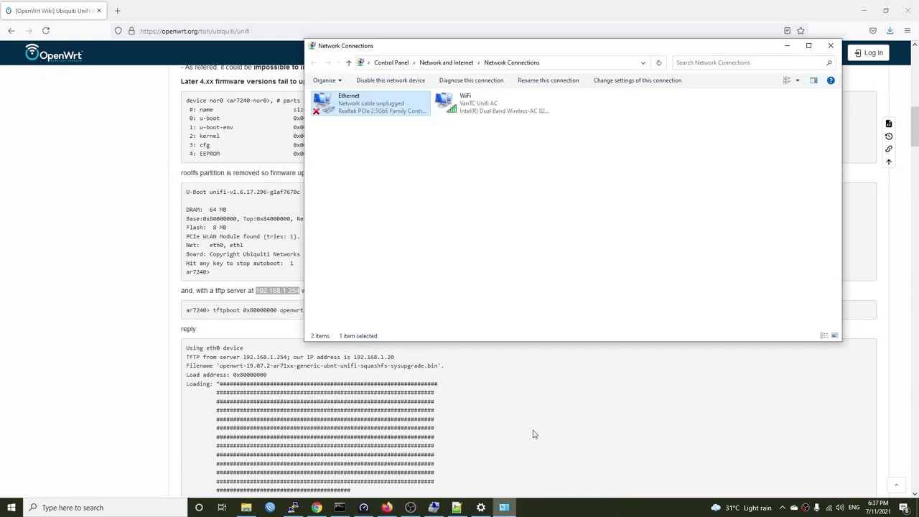
left_click(376, 116)
right_click(375, 117)
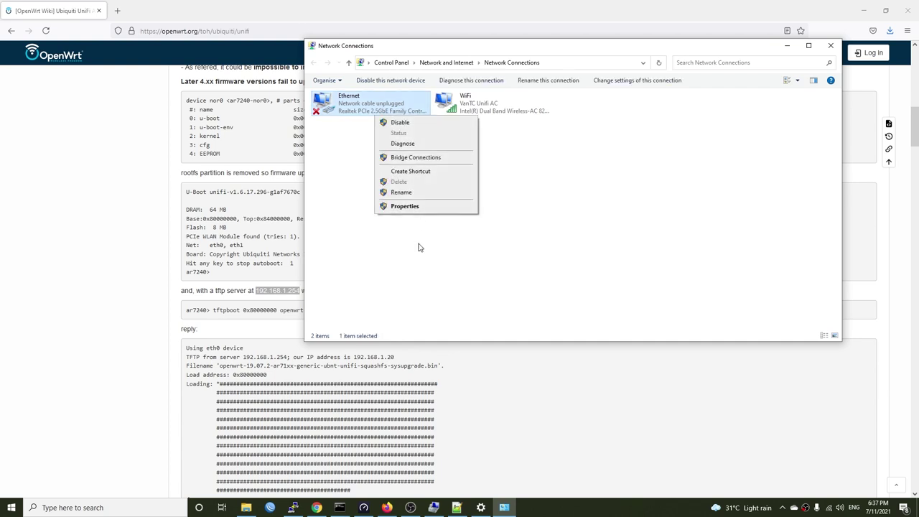
left_click(404, 205)
left_click(401, 199)
double_click(401, 199)
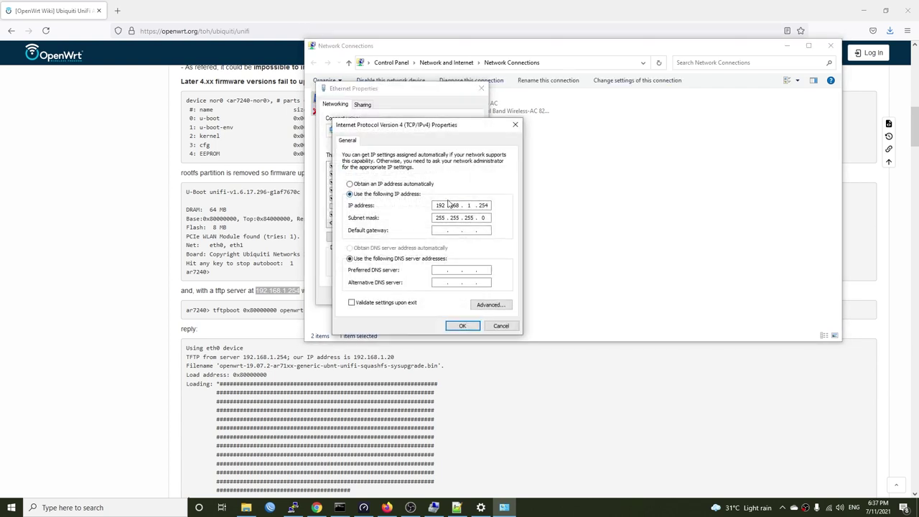
left_click(493, 207)
left_click(462, 325)
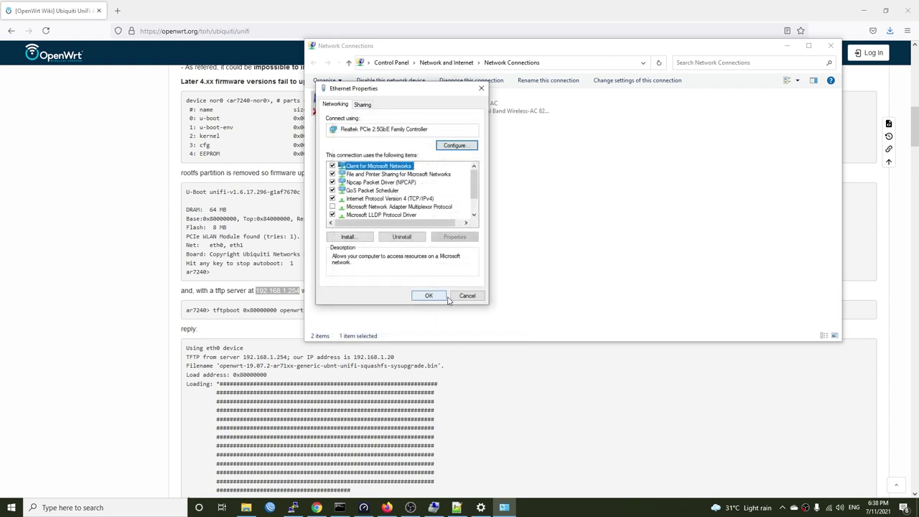
left_click(429, 296)
left_click(504, 507)
Launch Tftpd64 and set its current directory to the tftpd folder on the desktop.
left_click(71, 508)
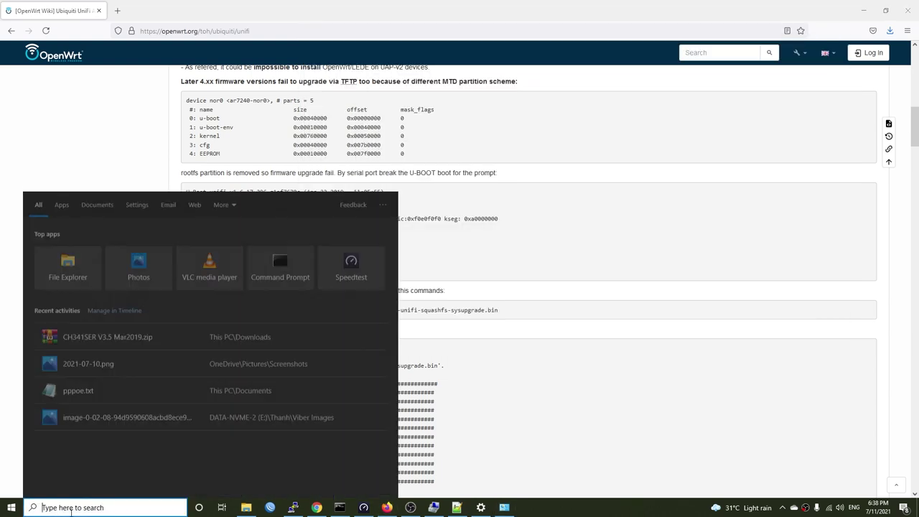
type("tf")
key("Return")
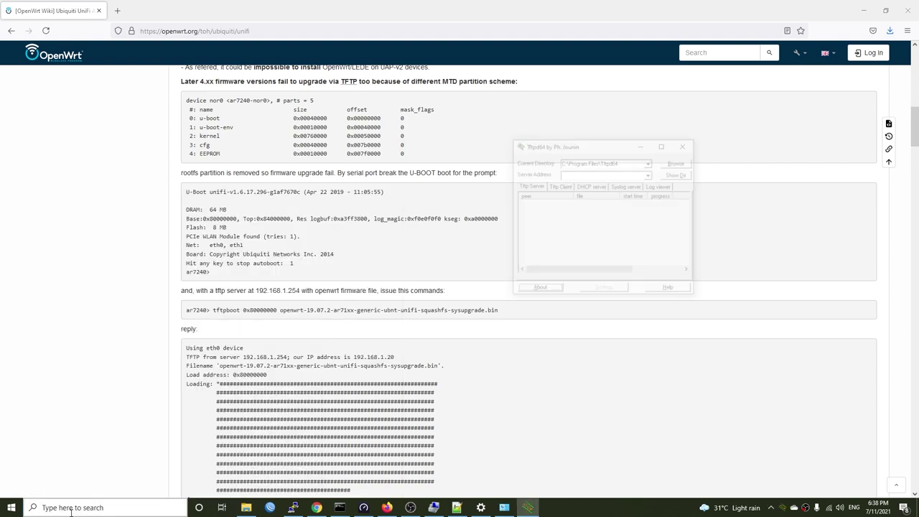
left_click(675, 163)
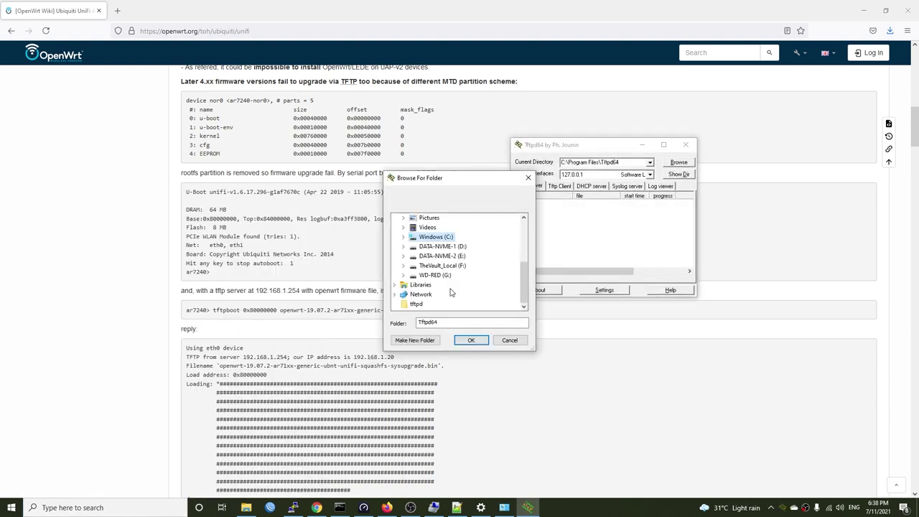
left_click(416, 303)
left_click(472, 342)
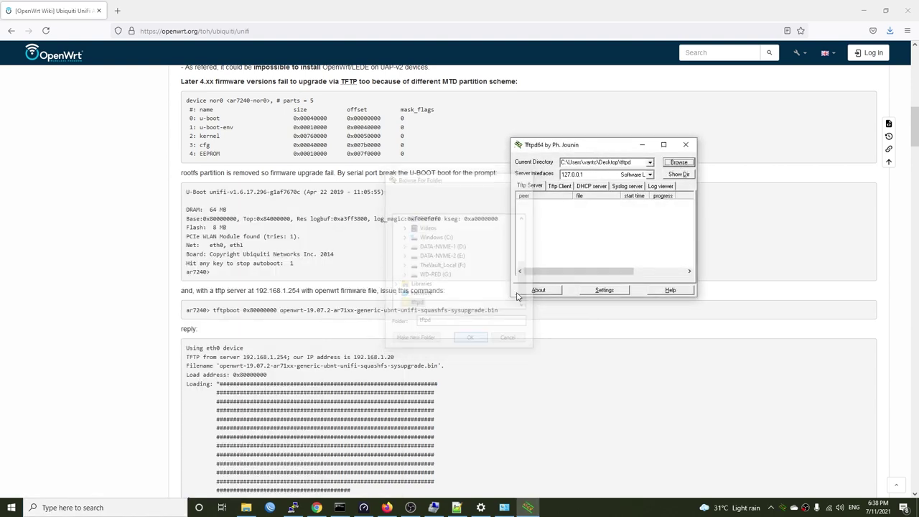
Set the TFTP server interface to 192.168.1.254 on the Realtek adapter and shift the Tftpd64 window slightly.
left_click(649, 174)
left_click(583, 214)
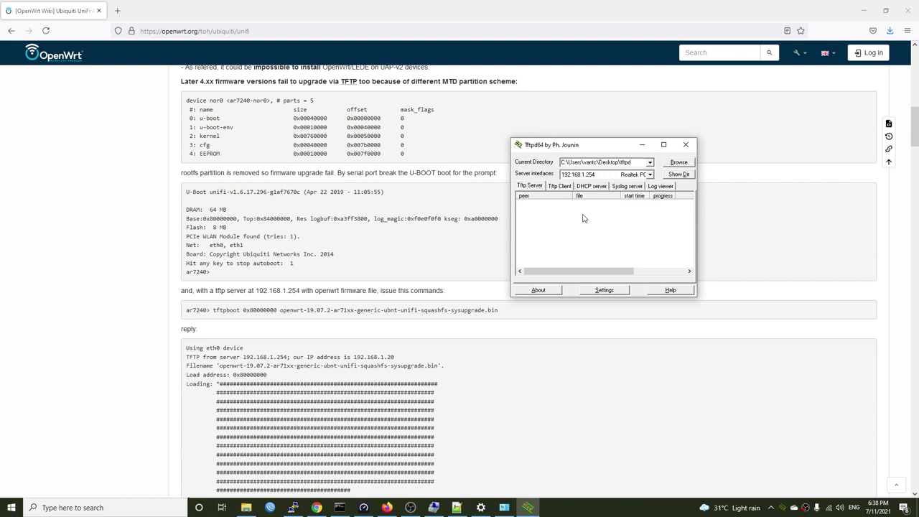
mouse_move(607, 147)
left_mouse_down()
mouse_move(585, 160)
mouse_move(619, 160)
left_mouse_up()
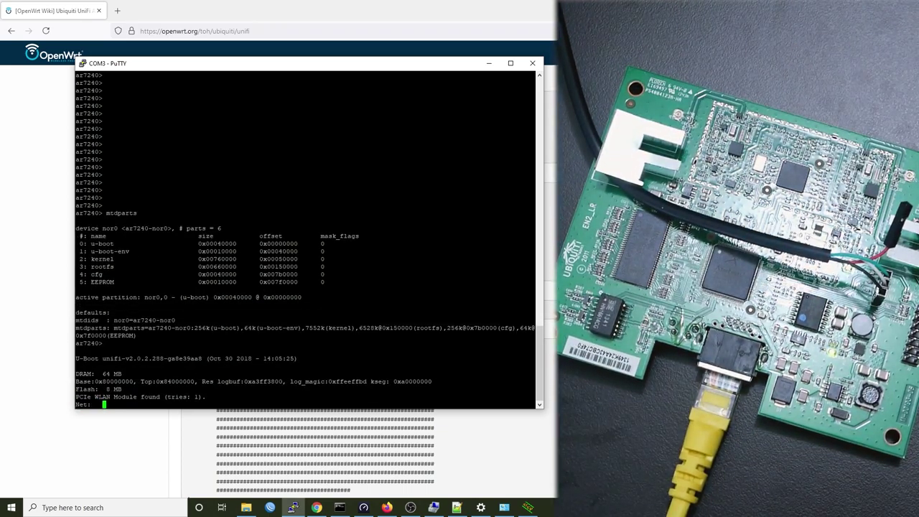
Interrupt U-Boot's autoboot and copy tftpboot 0x80000000 from the wiki to the ar7240> prompt in PuTTY.
key("Return")
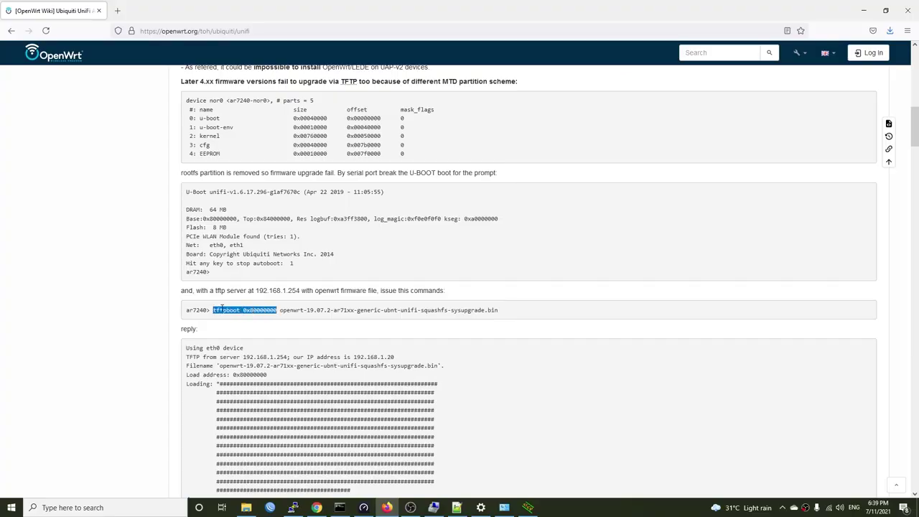
key("ctrl+c")
key("alt+Tab")
key("shift+Insert")
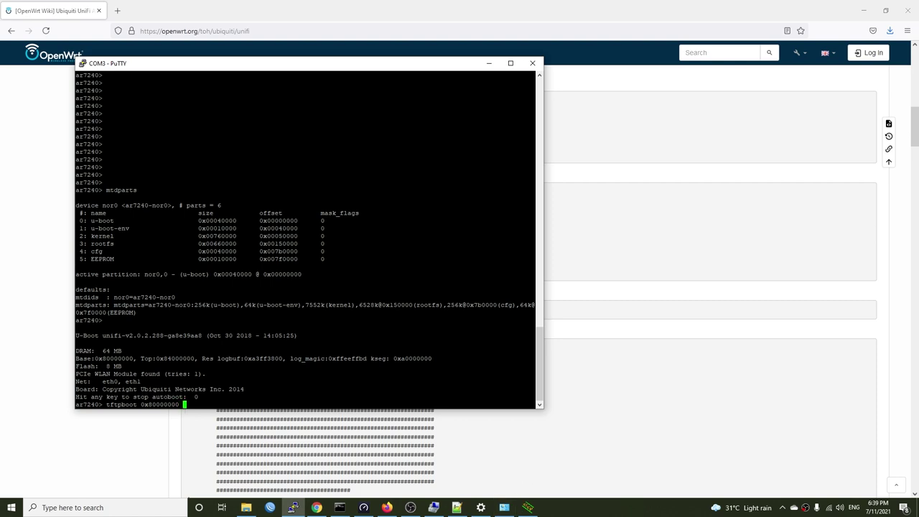
Complete the tftpboot command with openwrt-19.07.7-ar71xx-generic-ubnt-unifi-squashfs-sysupgrade.bin, copied from the Tftpd64 directory listing plus the .bin extension, and run it.
left_click(527, 507)
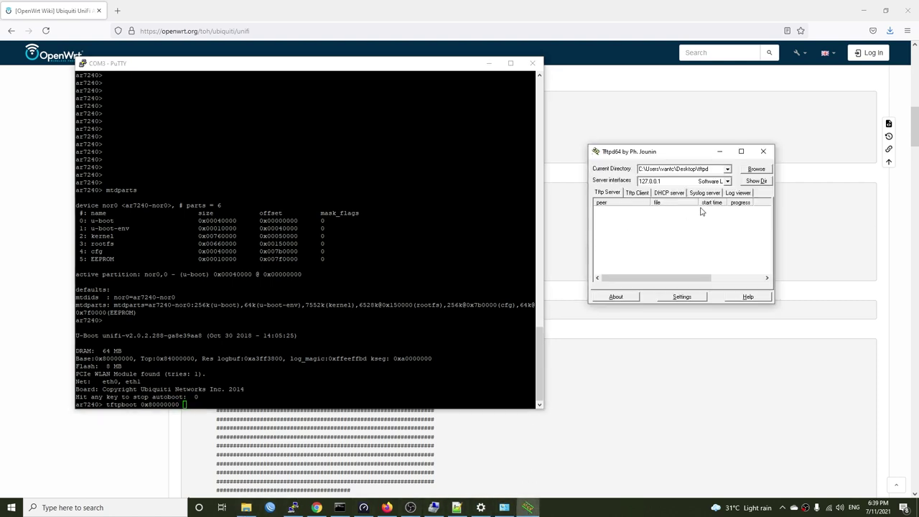
left_click(753, 183)
left_click(638, 198)
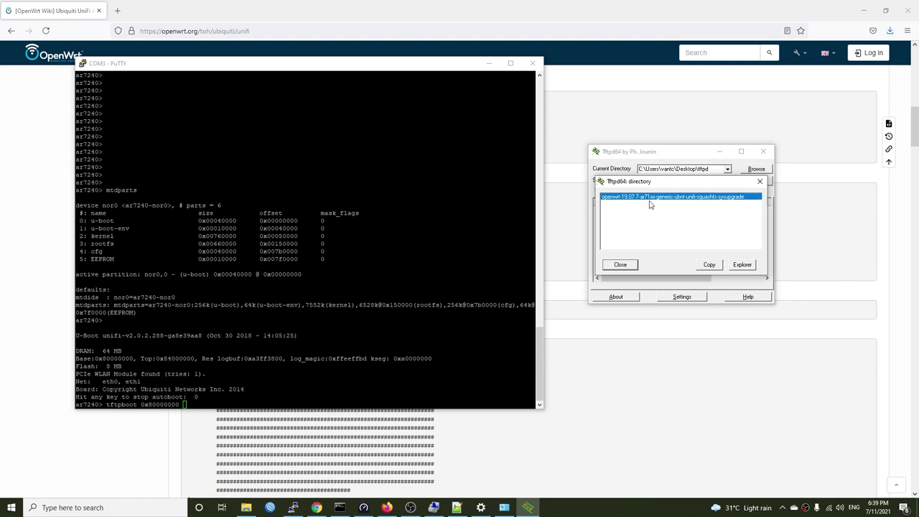
left_click(707, 265)
left_click(759, 181)
key("alt+Tab")
key("shift+Insert")
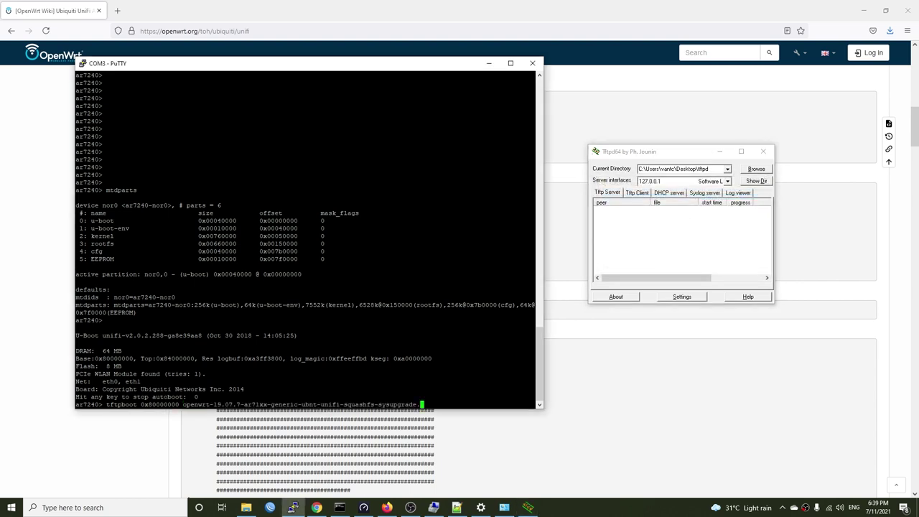
type("bin")
key("Return")
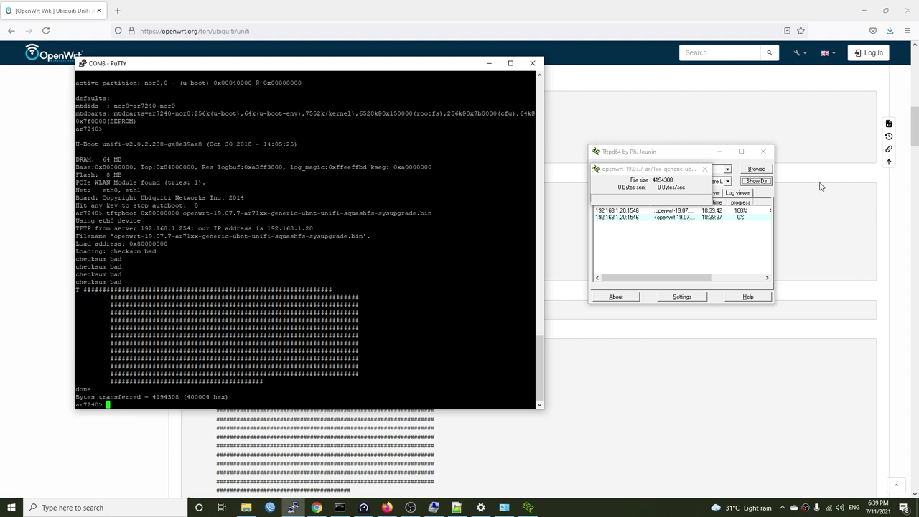
Move the stalled firmware transfer progress window off the Tftpd64 transfer list and close it.
left_click_drag(646, 171, 723, 242)
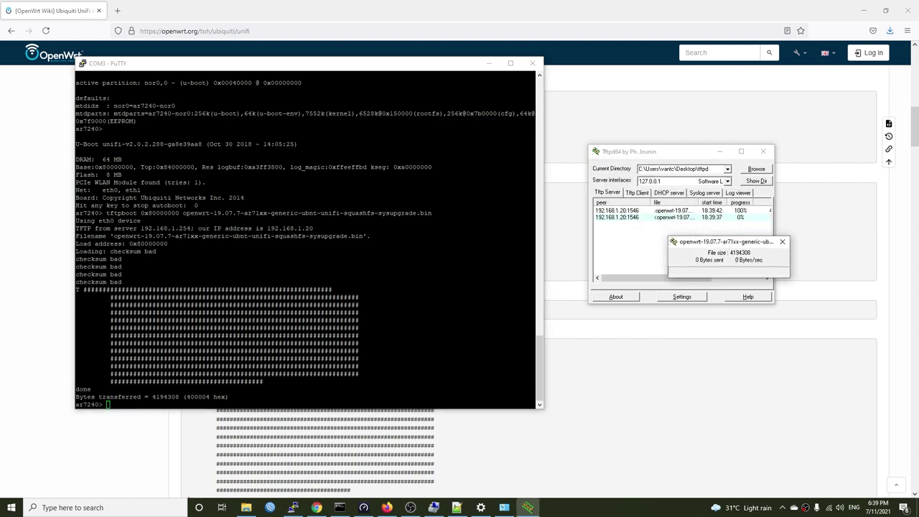
key("alt+Tab")
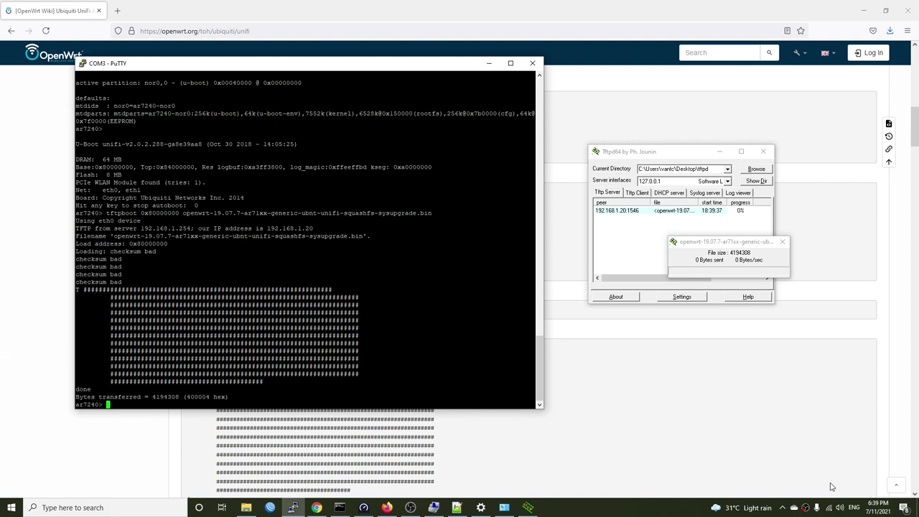
left_click(732, 263)
left_click(781, 241)
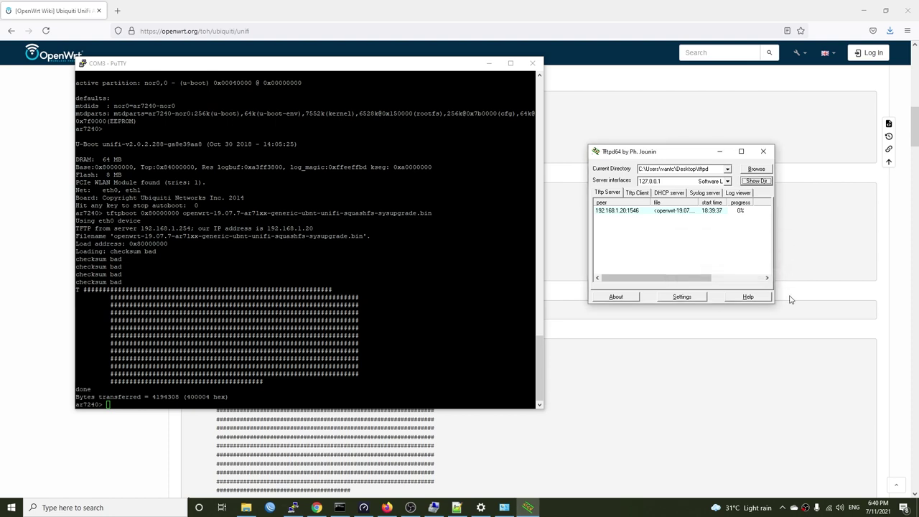
Disconnect the computer from its current Wi-Fi network.
left_click(792, 299)
left_click(830, 510)
left_click(817, 315)
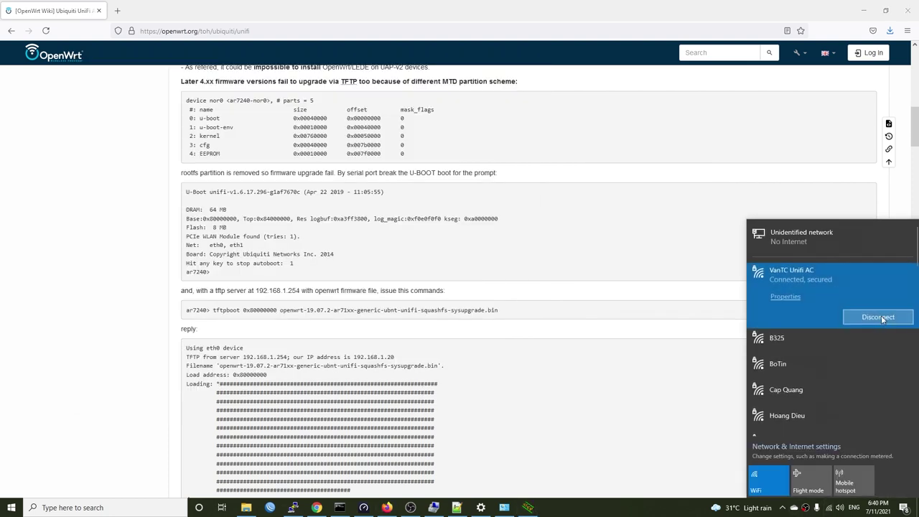
left_click(648, 379)
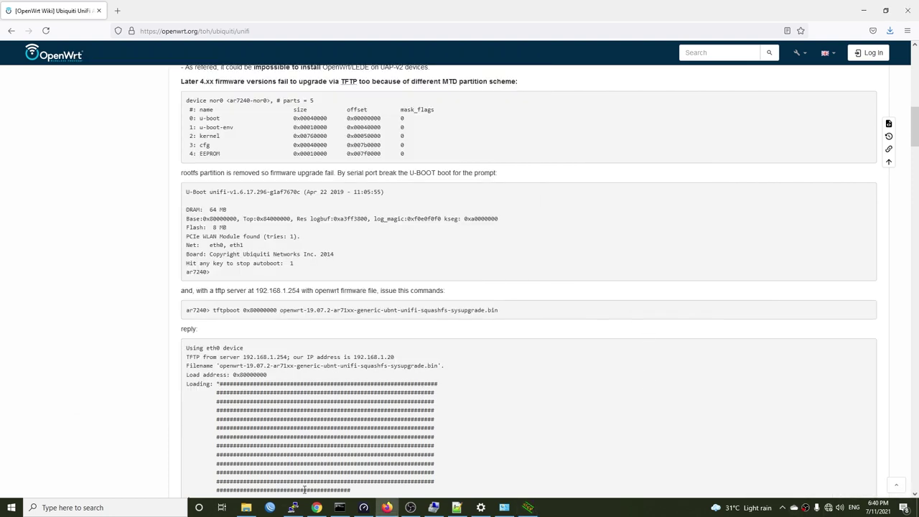
Open the tftpd folder in File Explorer and copy tftpboot 0x80000000 from the wiki to the ar7240> prompt in PuTTY.
left_click(246, 507)
left_click(574, 259)
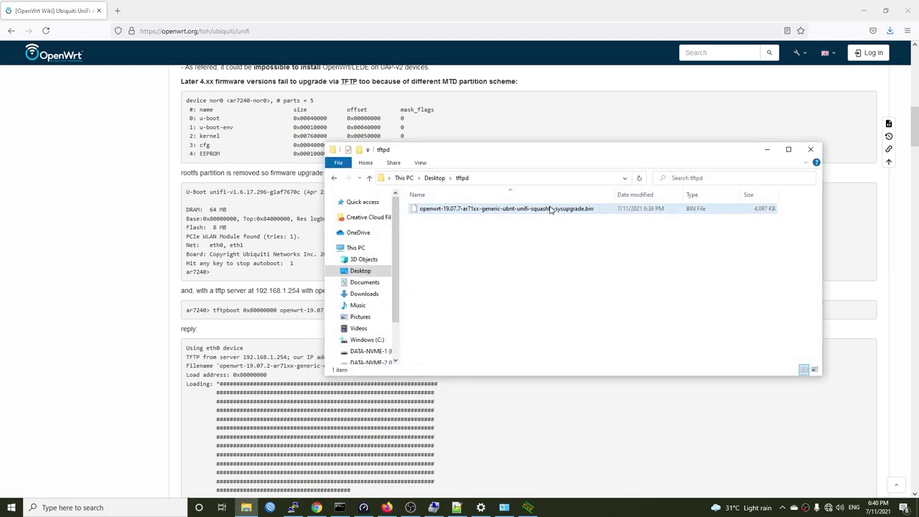
left_click(278, 309)
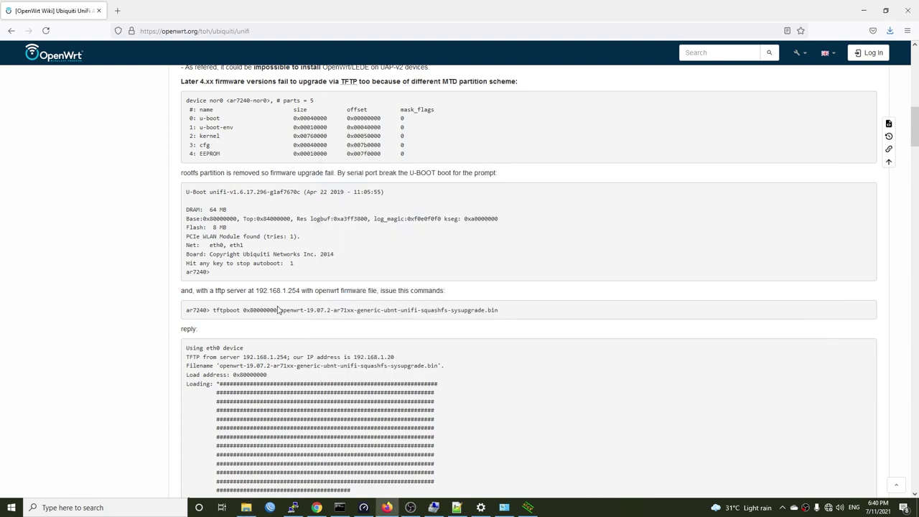
left_click_drag(278, 309, 213, 310)
left_click(293, 507)
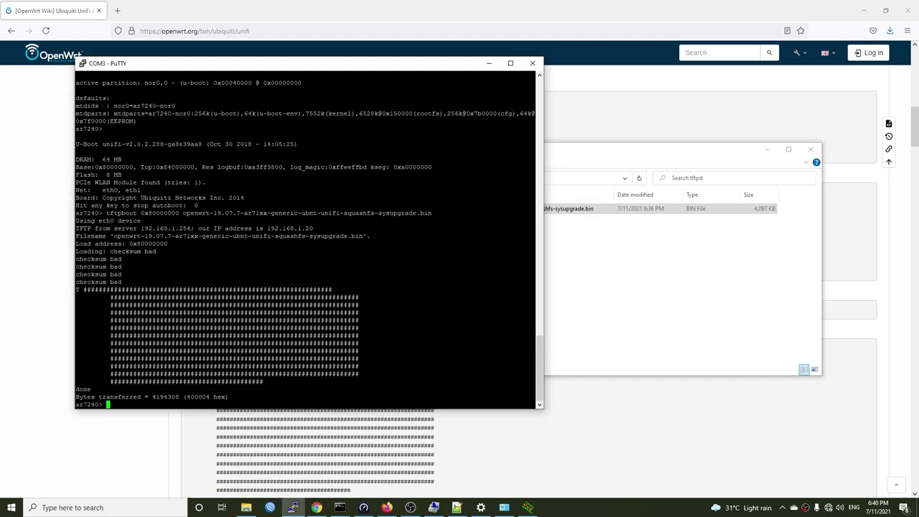
key("shift+Insert")
Append the copied file name openwrt-19.07.7-ar71xx-generic-ubnt-unifi-squashfs-sysupgrade.bin from the tftpd folder to the tftpboot command and run it.
left_click(635, 287)
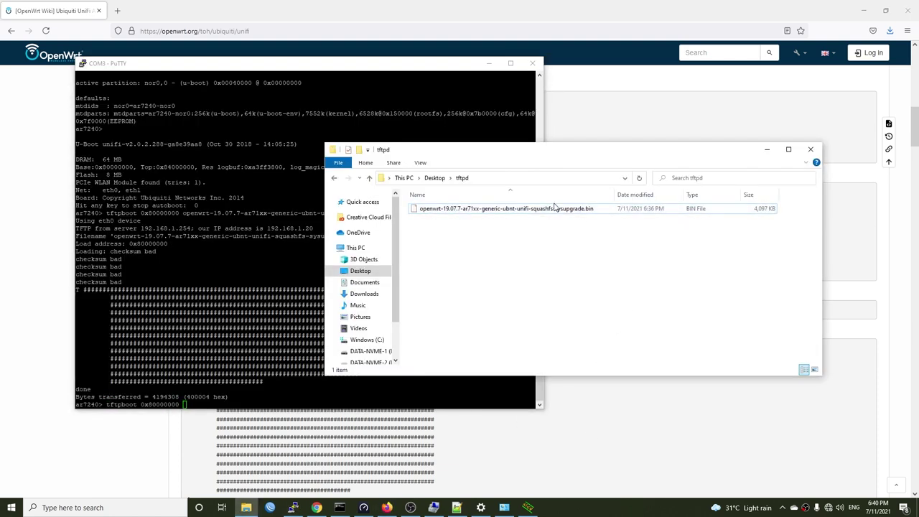
left_click(558, 208)
left_click(554, 209)
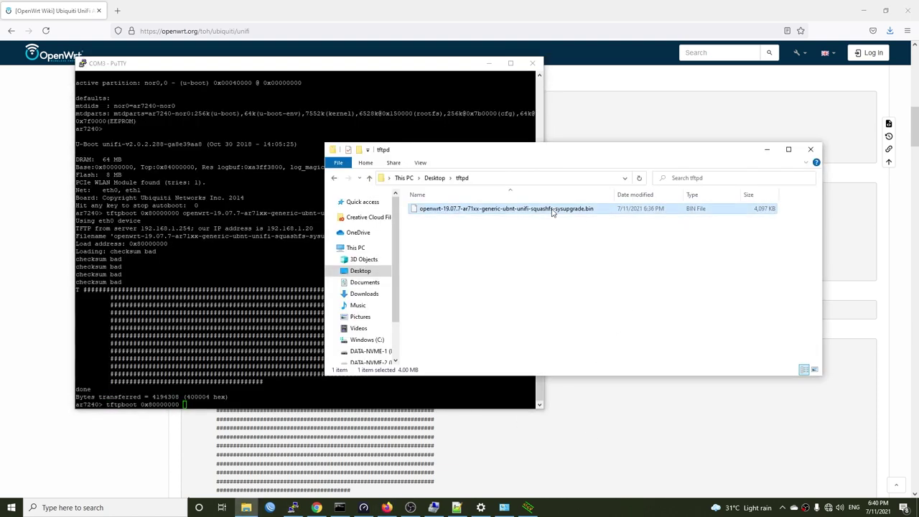
left_click(765, 149)
key("shift+Insert")
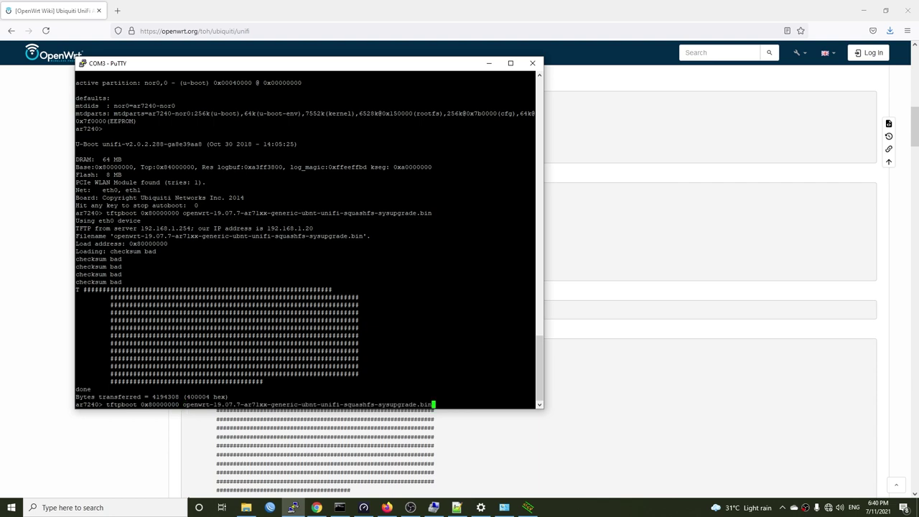
key("Return")
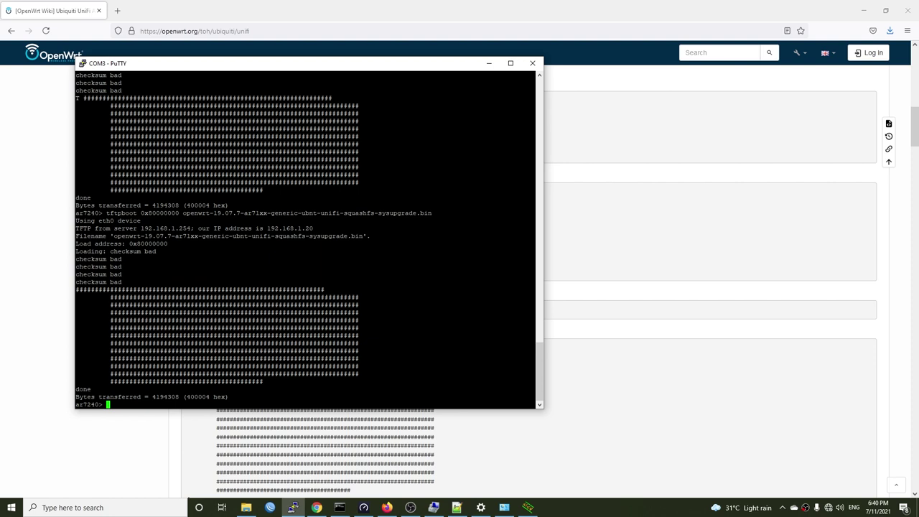
Copy erase 0x9f050000 +0x00760000 from the wiki to the U-Boot console and run it.
key("alt+Tab")
scroll(318, 363, "down", 5)
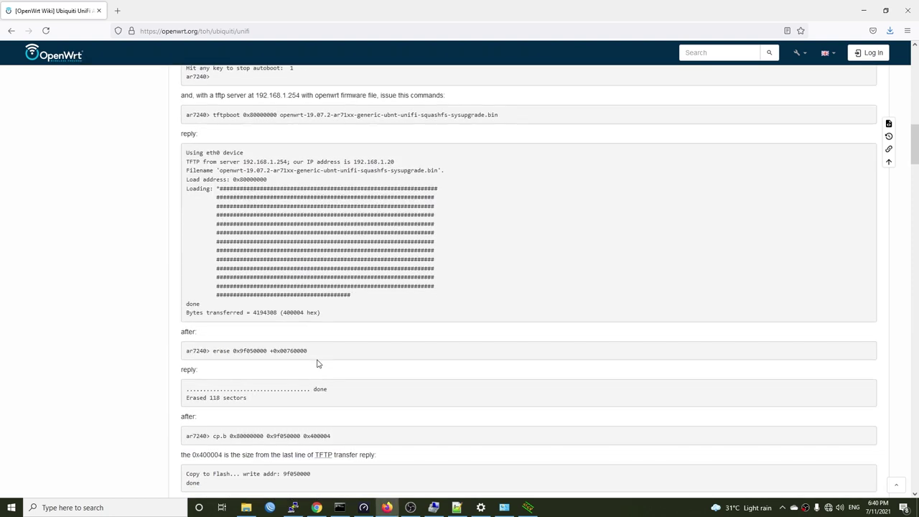
left_click_drag(309, 350, 213, 353)
key("ctrl+c")
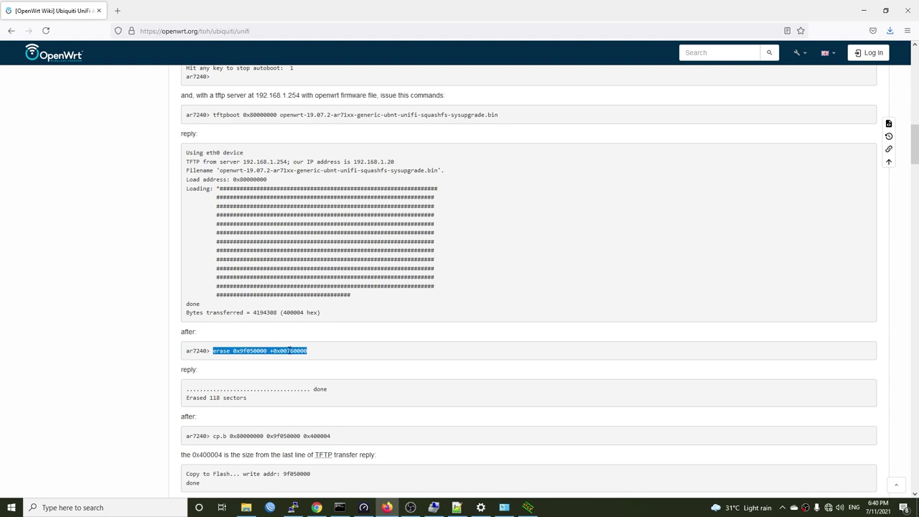
key("alt+Tab")
right_click(213, 353)
key("Return")
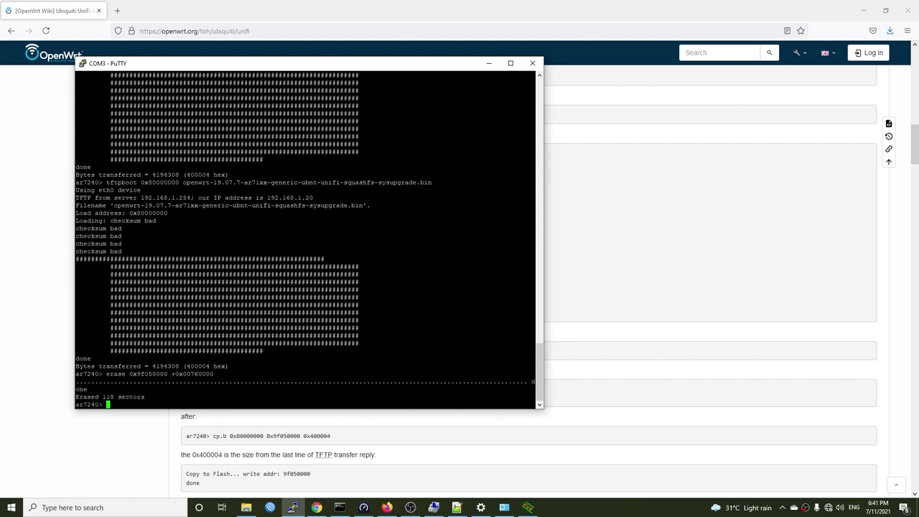
Write the loaded image to flash by running cp.b 0x80000000 0x9f050000 0x400004, copied from the wiki, in the U-Boot console.
left_click(15, 305)
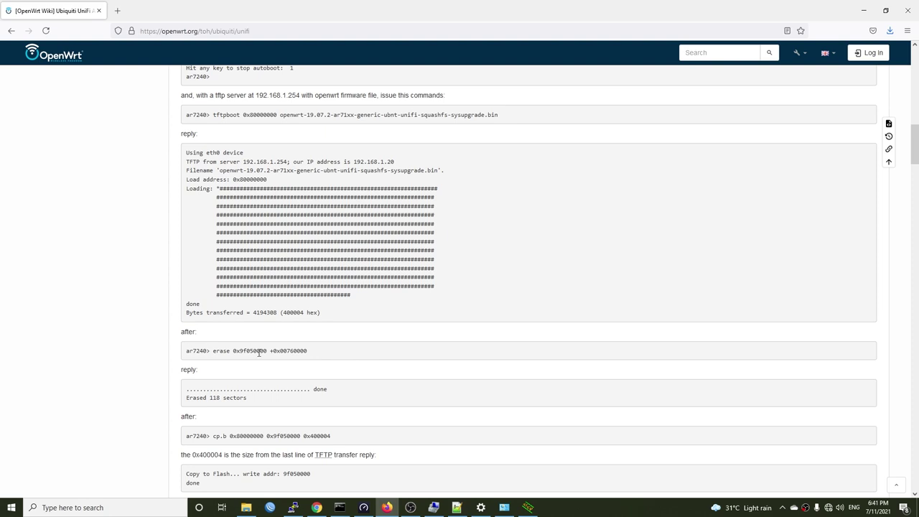
scroll(338, 397, "down", 3)
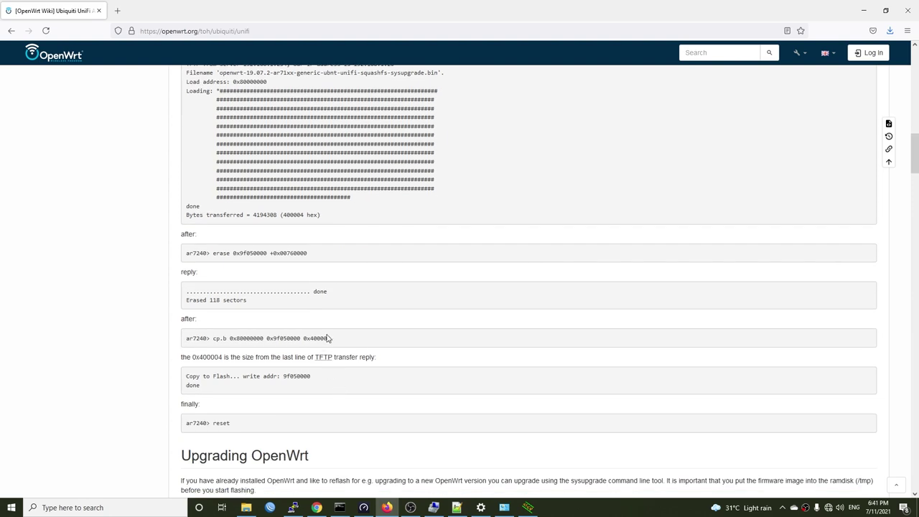
left_click_drag(334, 338, 213, 338)
key("alt+Tab")
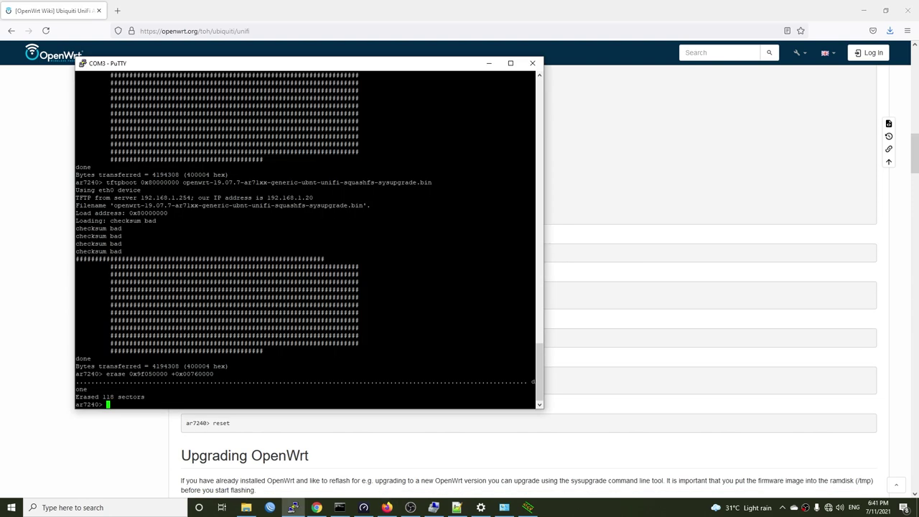
key("shift+Insert")
key("Return")
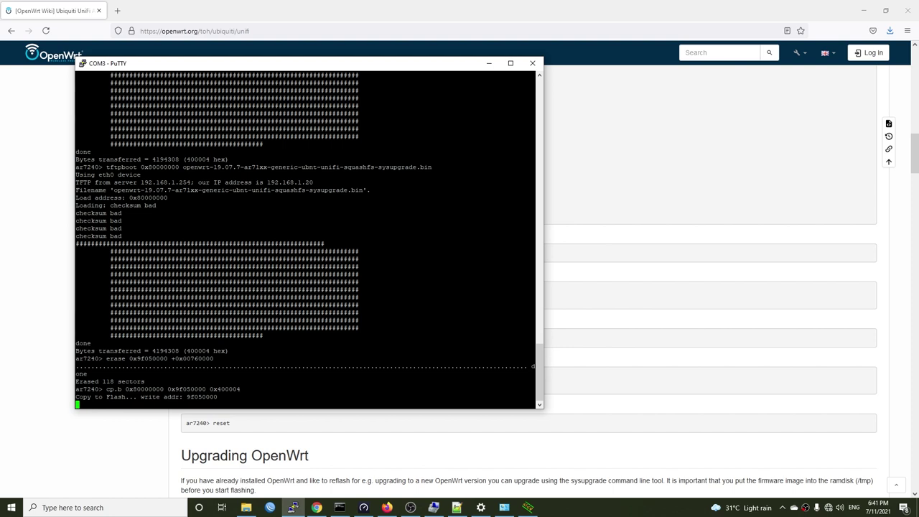
Check the wiki's final command, run reset at the ar7240> prompt, and activate the OpenWrt console after boot.
key("alt+Tab")
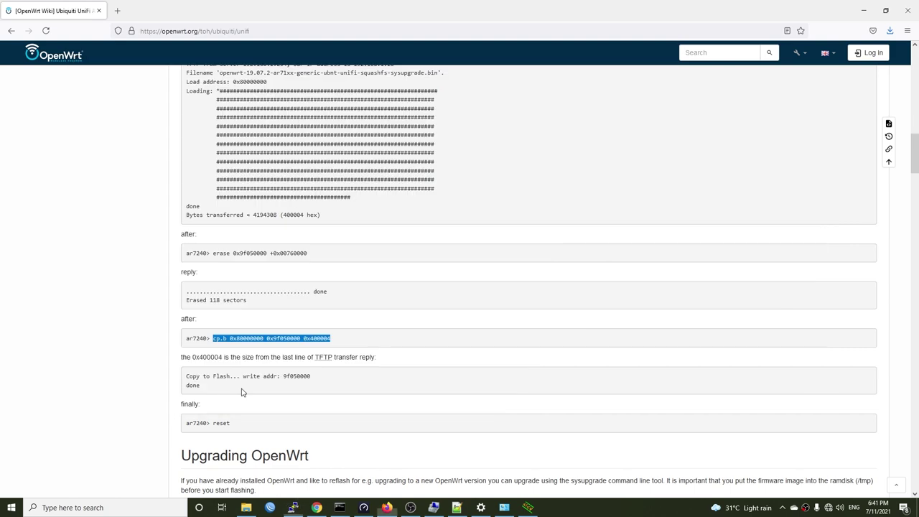
key("alt+Tab")
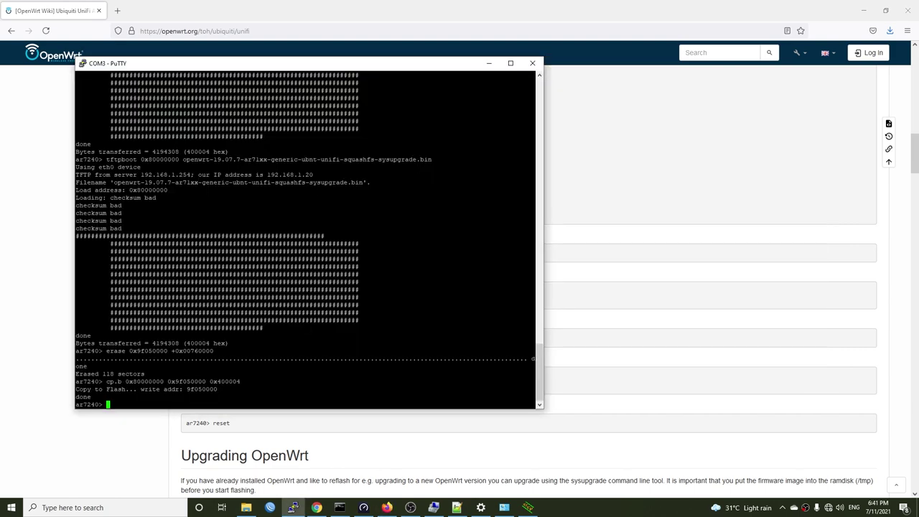
type("reset")
key("Return")
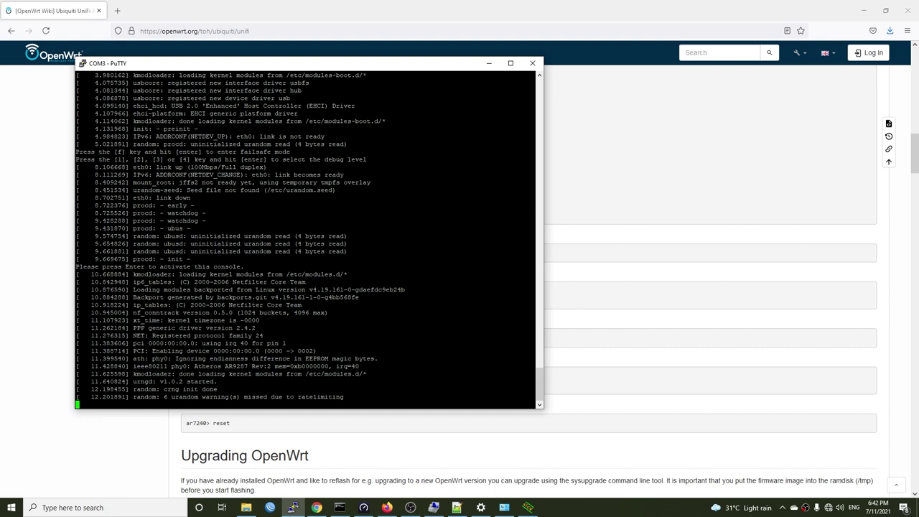
key("Return")
type("vi ")
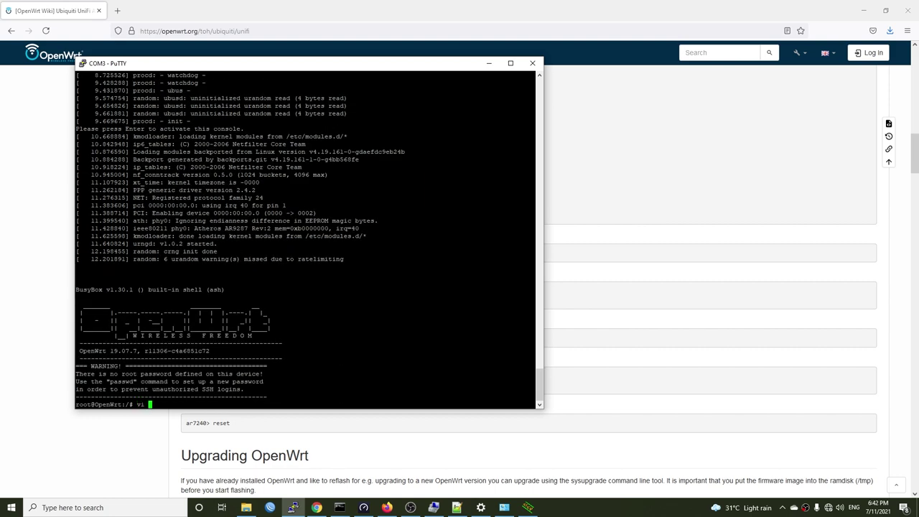
type("/etc/config/network")
key("Return")
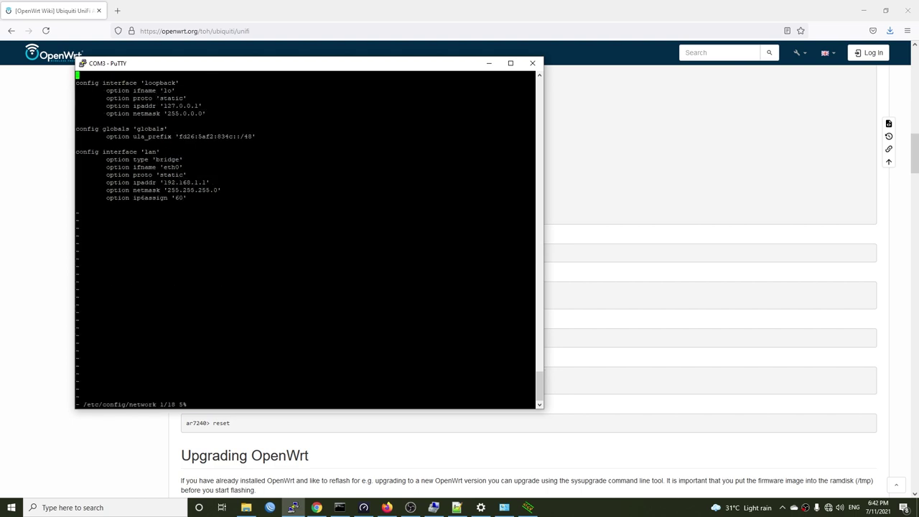
key("Down")
key("Down")
key("Down")
key("Down")
key("Down")
key("Down")
key("Down")
key("Down")
key("Down")
key("Down")
key("Down")
key("Down")
key("Down")
key("Down")
key("Up")
key("Up")
key("Up")
key("Up")
key("Right")
key("Right")
key("Right")
key("Right")
key("Right")
key("Right")
key("Right")
key("Right")
key("Right")
key("Right")
key("Right")
key("Right")
key("Right")
key("Right")
key("Right")
key("Right")
key("Right")
key("Right")
key("Right")
key("Right")
key("Down")
key("Down")
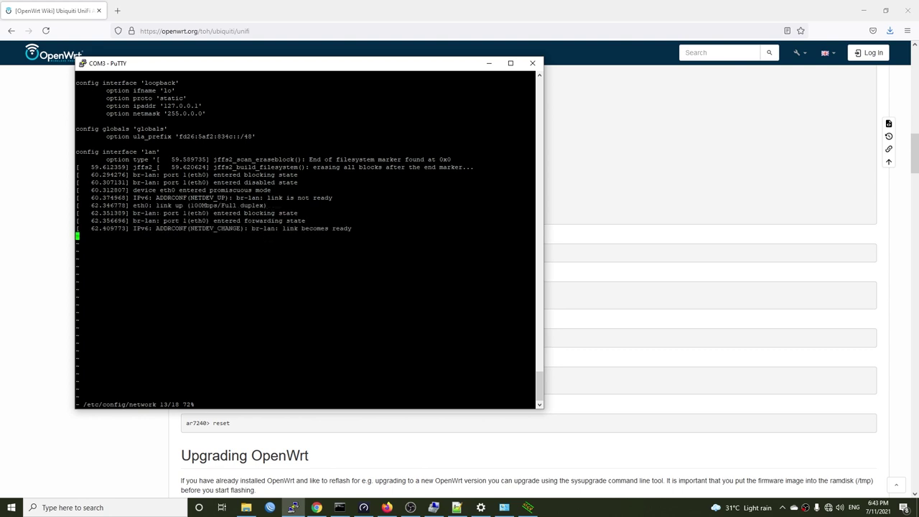
key("Right")
type(":q")
key("Return")
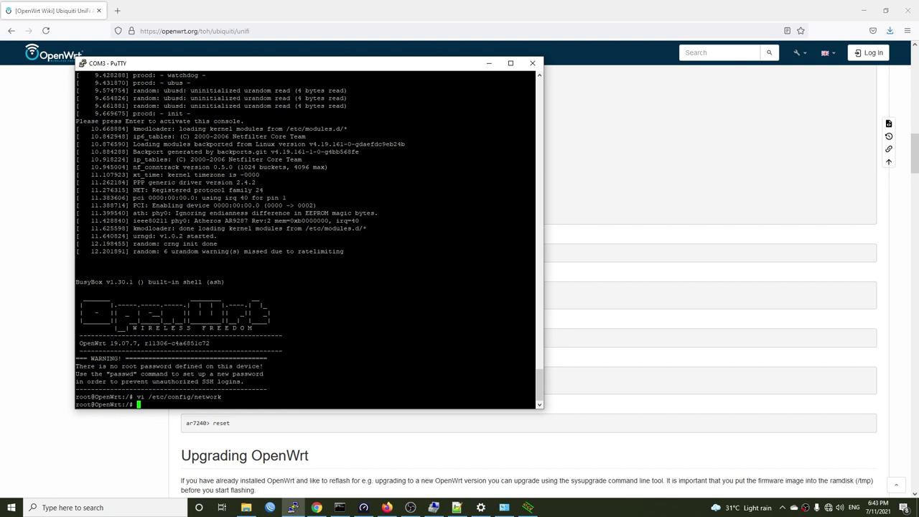
Run ifconfig on the OpenWrt console and examine the eth0 and br-lan interface details.
type("ifconfig")
key("Return")
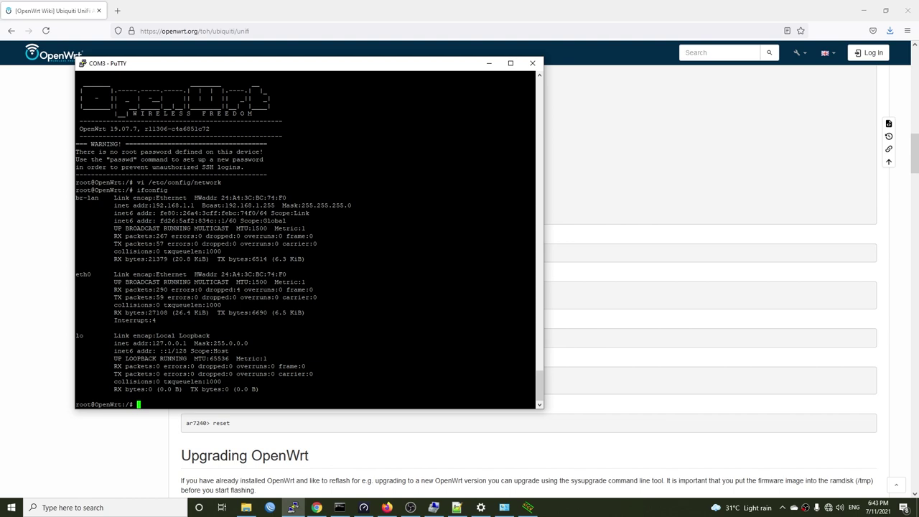
left_click_drag(76, 274, 309, 321)
left_click(308, 320)
left_click_drag(113, 198, 361, 205)
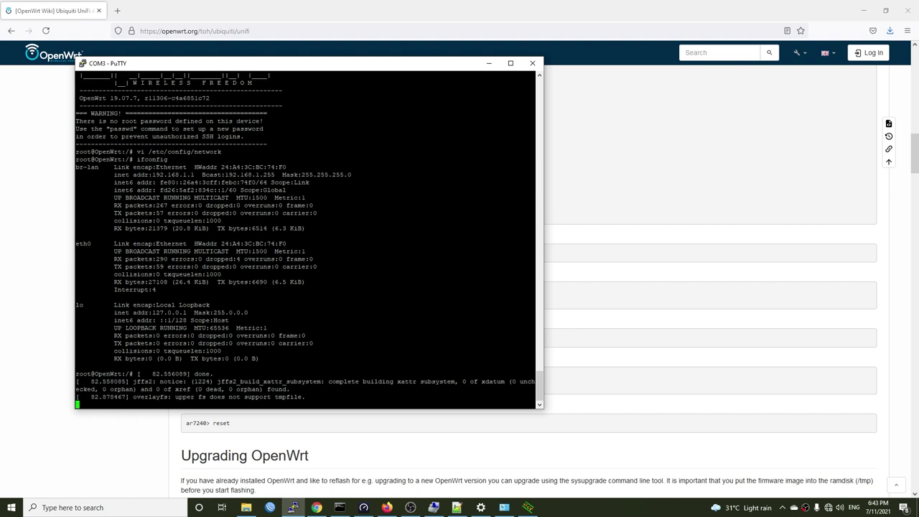
Bring back a clean shell prompt and open /etc/config/network in vi.
key("Return")
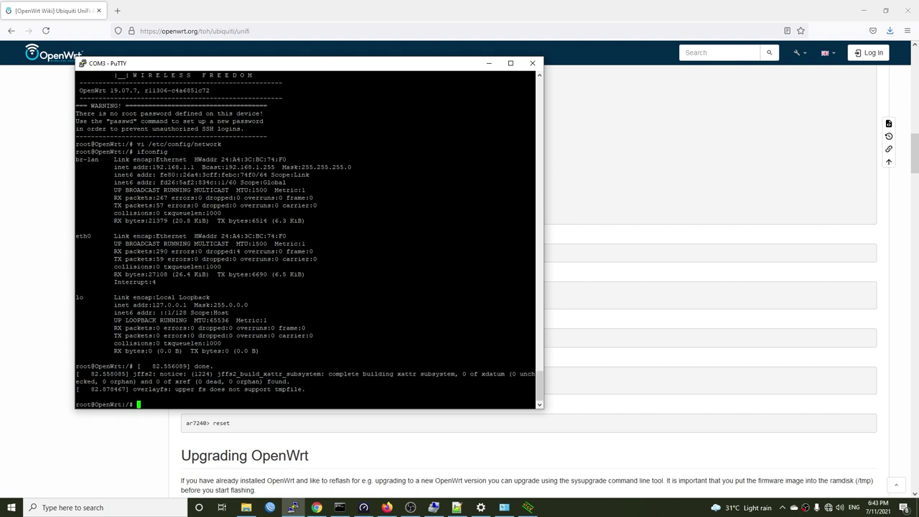
key("Return")
key("Return")
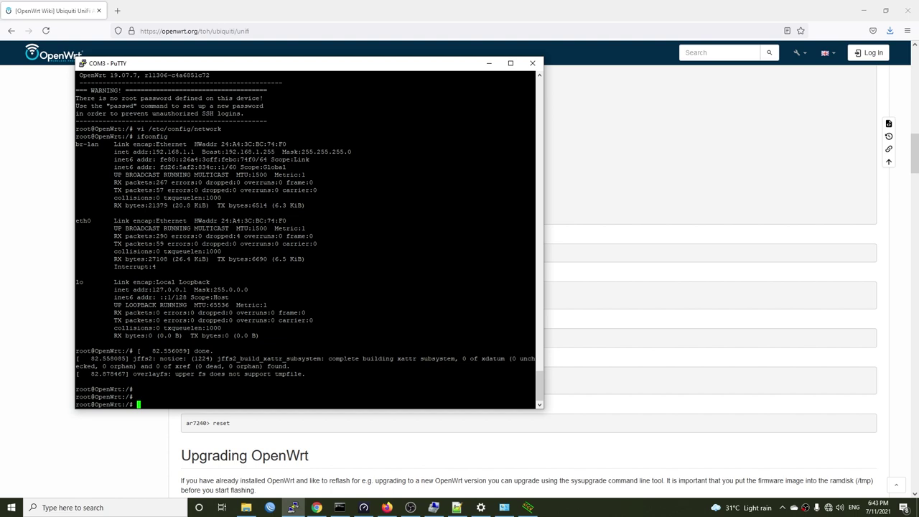
type("vi /etc/config/network")
key("Return")
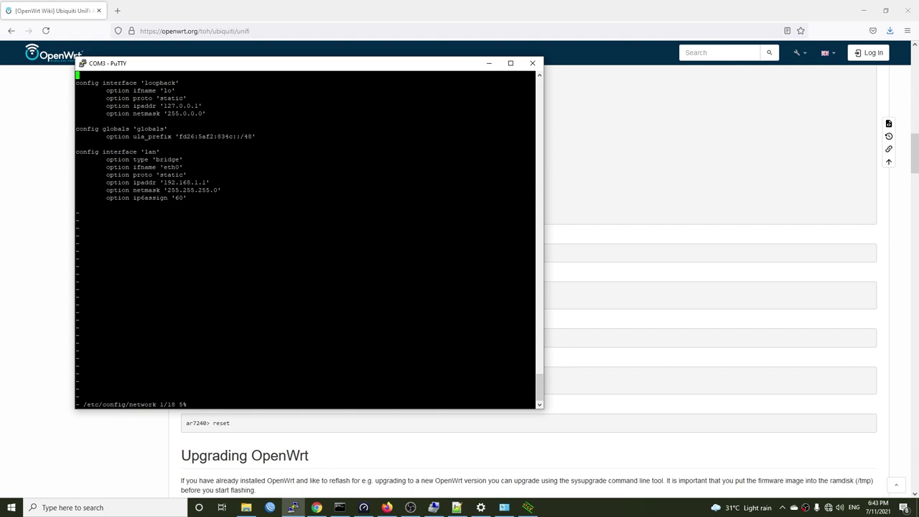
Set the lan interface's ipaddr to 192.168.1.111 in /etc/config/network, save the file, and run service network restart.
key("Down")
key("Down")
key("Down")
key("Down")
key("Down")
key("Down")
key("Down")
key("Down")
key("Down")
key("Down")
key("Down")
key("Down")
key("Down")
key("Down")
key("End")
type("i11")
key("Escape")
key("Down")
key("Down")
type(":wq")
key("Return")
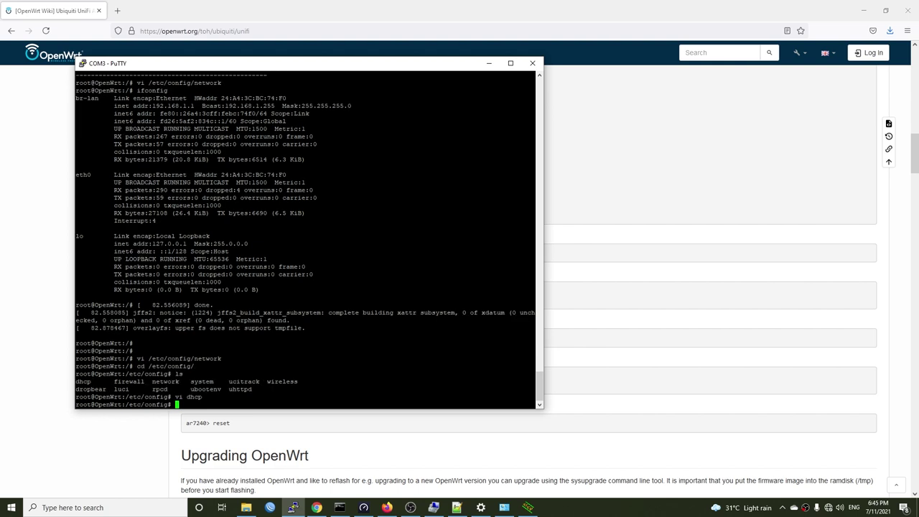
type("service network restart")
key("Return")
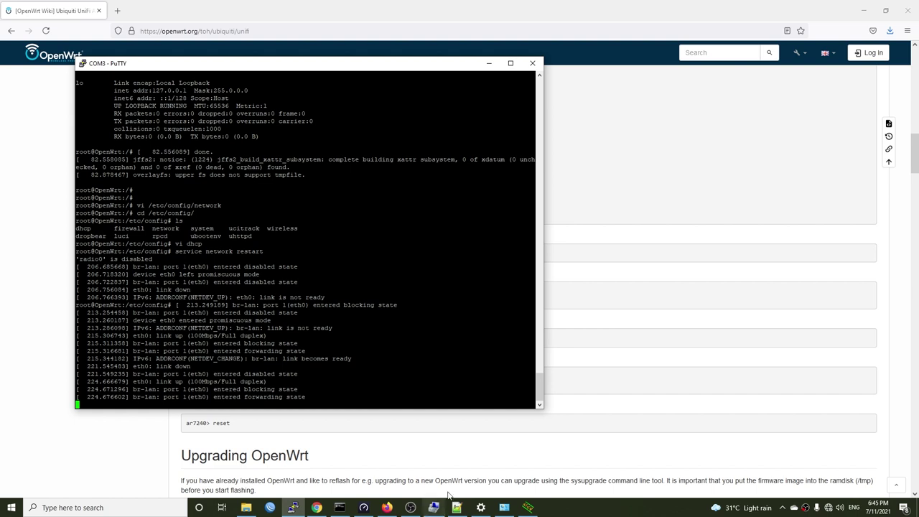
Set the Windows Ethernet adapter's IPv4 properties to obtain the IP address and DNS server address automatically.
left_click(504, 507)
right_click(353, 100)
left_click(406, 194)
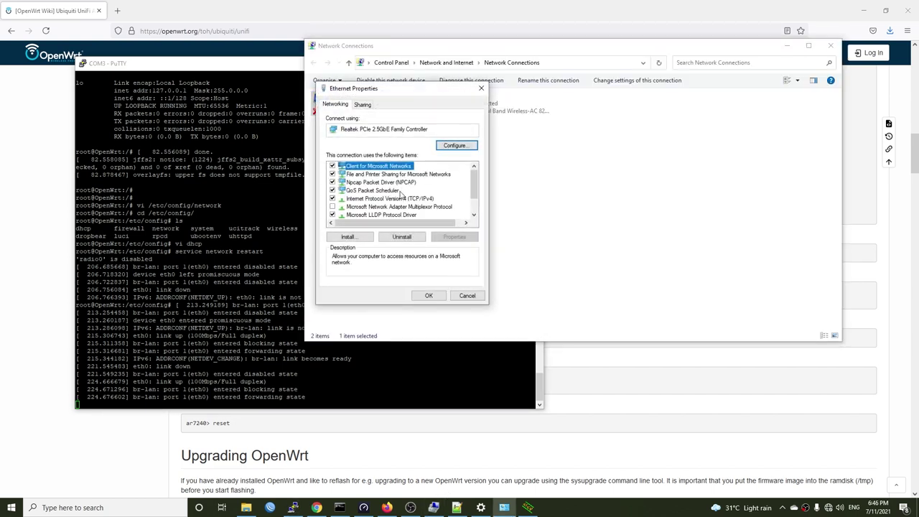
double_click(402, 198)
left_click(391, 248)
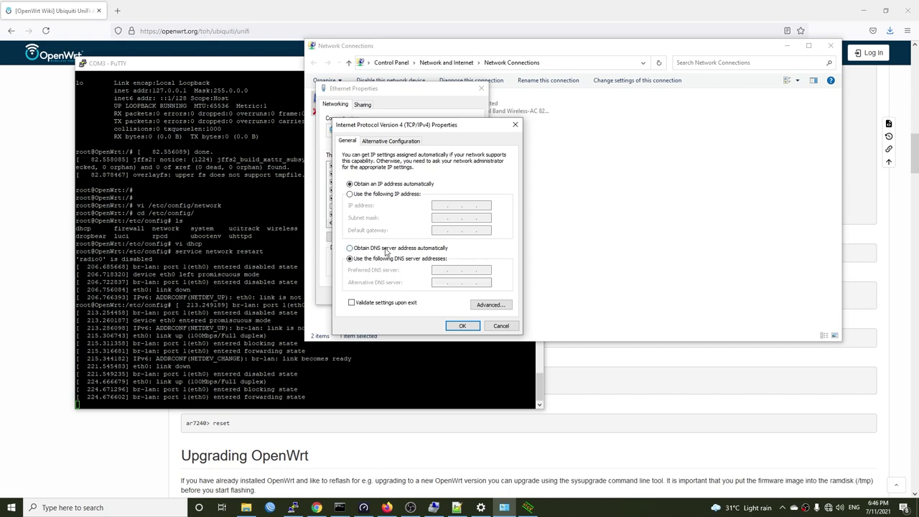
left_click(462, 325)
left_click(428, 293)
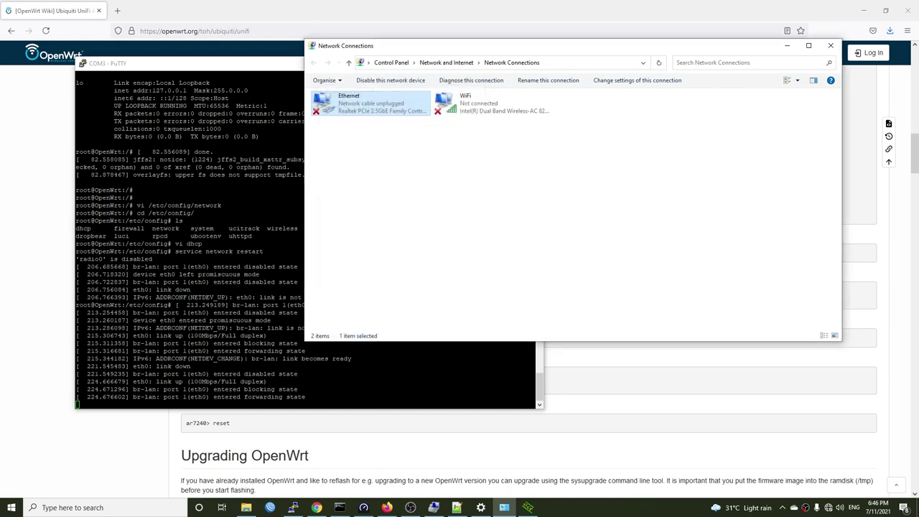
Switch to Firefox, open 192.168.1.111 in a new tab, and log in to LuCI.
key("alt+Tab")
key("ctrl+t")
type("192.168.")
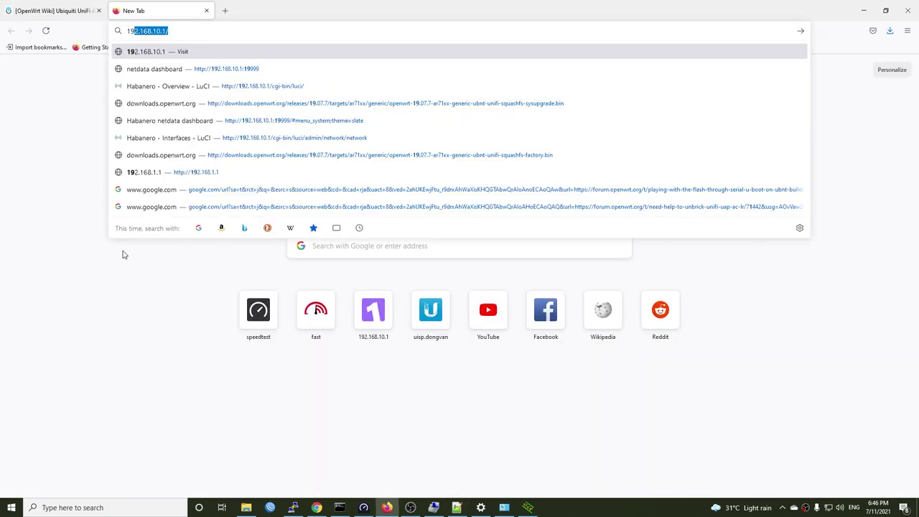
type("1.111")
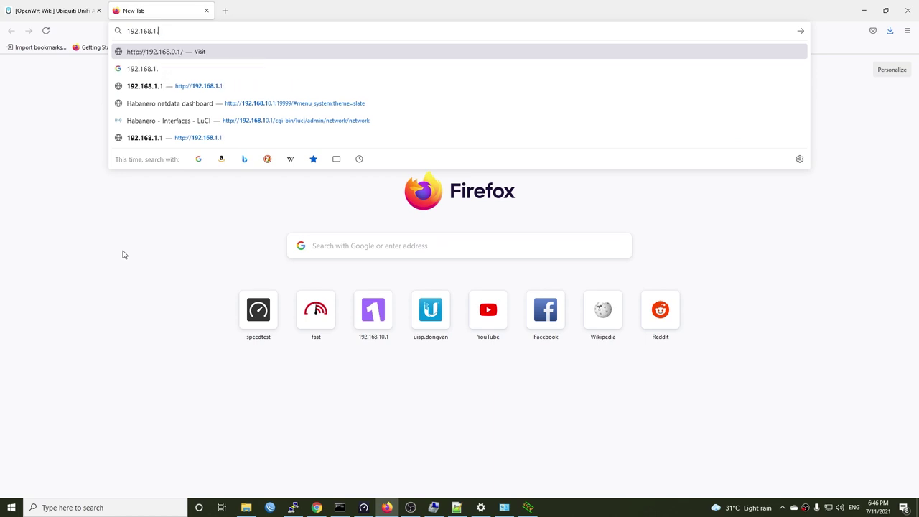
key("Return")
key("Return")
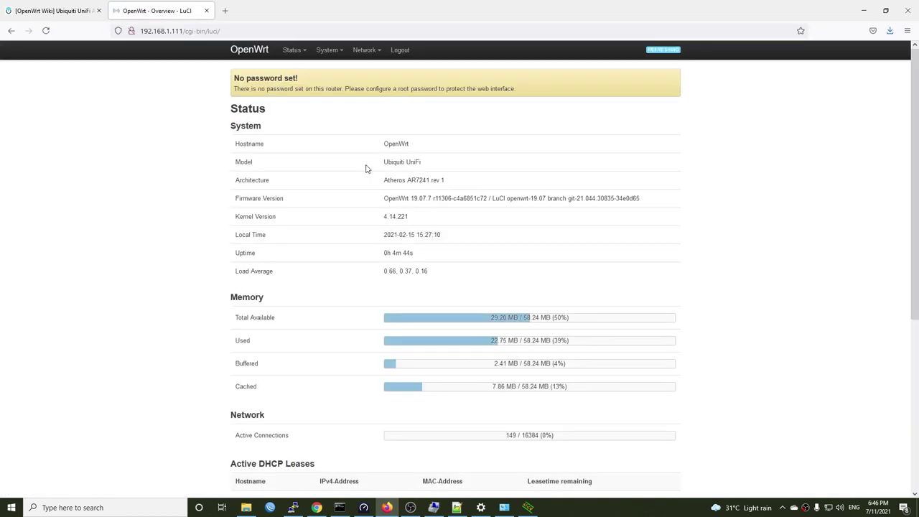
Examine the hostname, model, memory and DHCP lease information on the LuCI status overview.
left_click_drag(423, 150, 374, 146)
left_click_drag(441, 164, 378, 165)
scroll(558, 341, "down", 1)
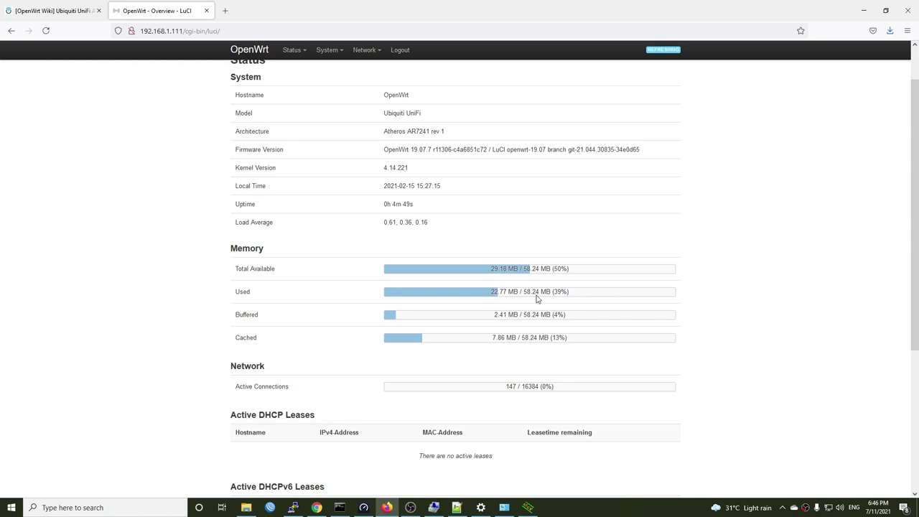
scroll(593, 300, "down", 3)
scroll(595, 308, "up", 3)
scroll(595, 308, "up", 2)
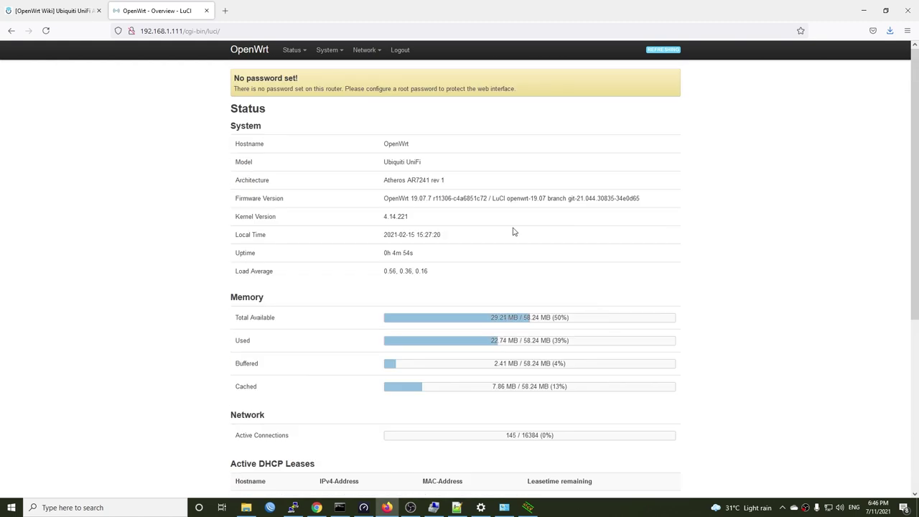
Go to the Wireless overview and enable the disabled OpenWrt access point network on radio0.
mouse_move(363, 49)
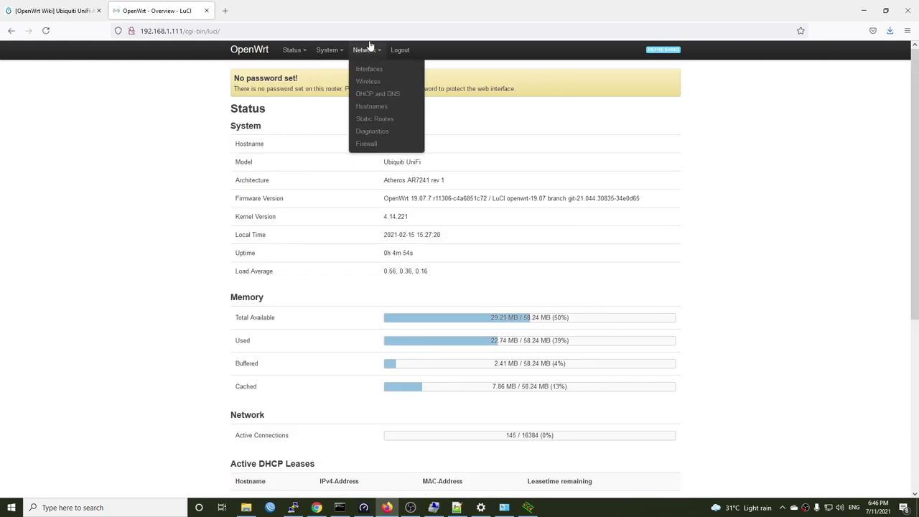
left_click(373, 84)
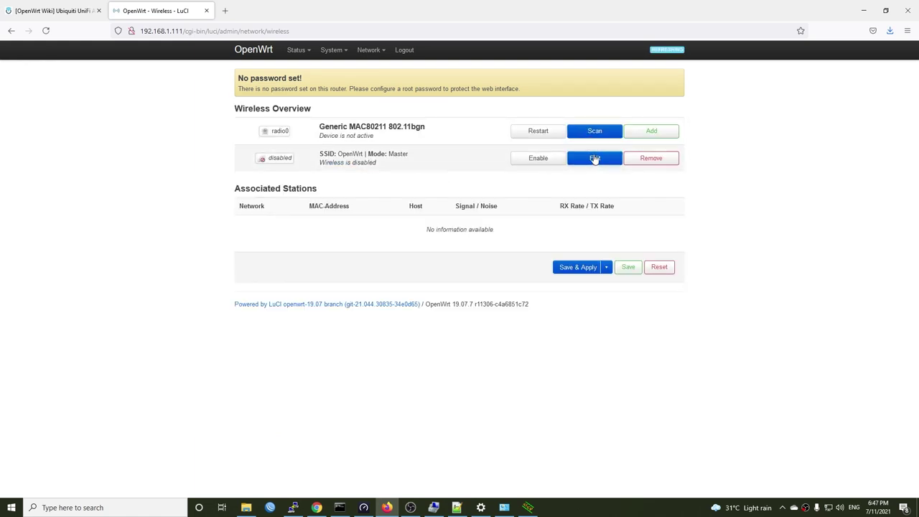
left_click(514, 158)
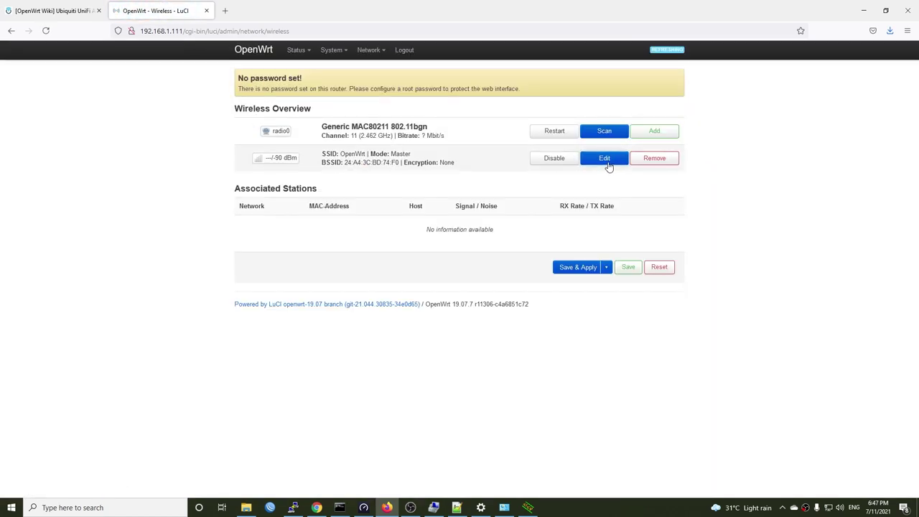
Edit the wireless network, setting the channel width to 40 MHz and the ESSID to OpenWrt-Unifi-AP-LR.
left_click(607, 159)
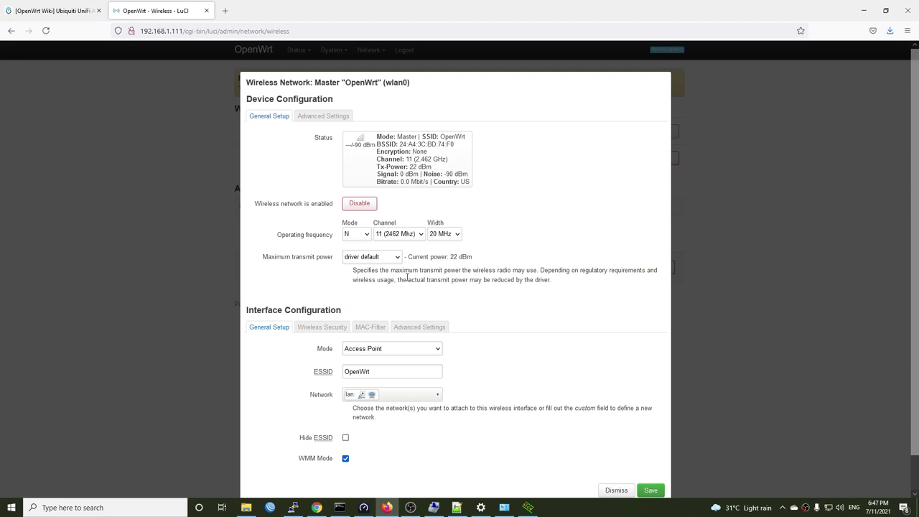
left_click(444, 234)
left_click(442, 263)
left_click(406, 235)
left_click(406, 234)
left_click(400, 374)
type("-Un")
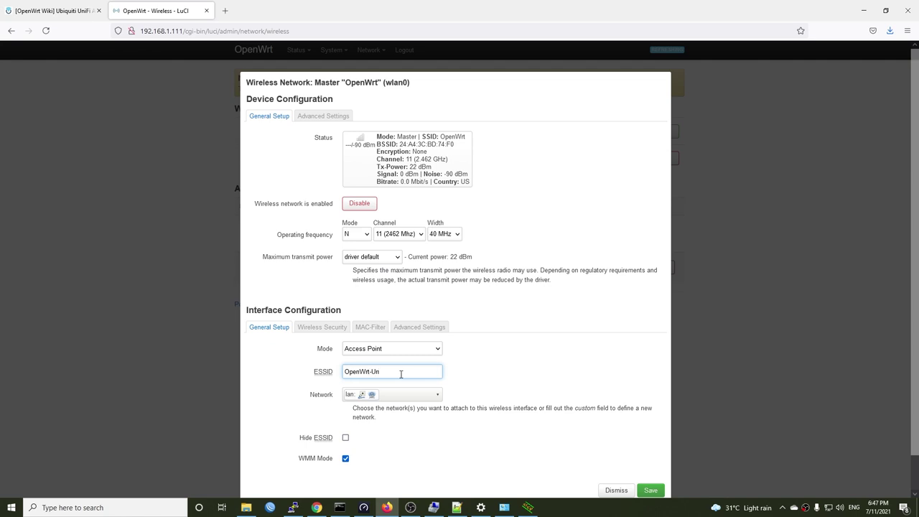
type("ifi-LAP-LR")
Set the wireless encryption to WPA2-PSK (strong security) and enter the wireless key.
left_click(316, 327)
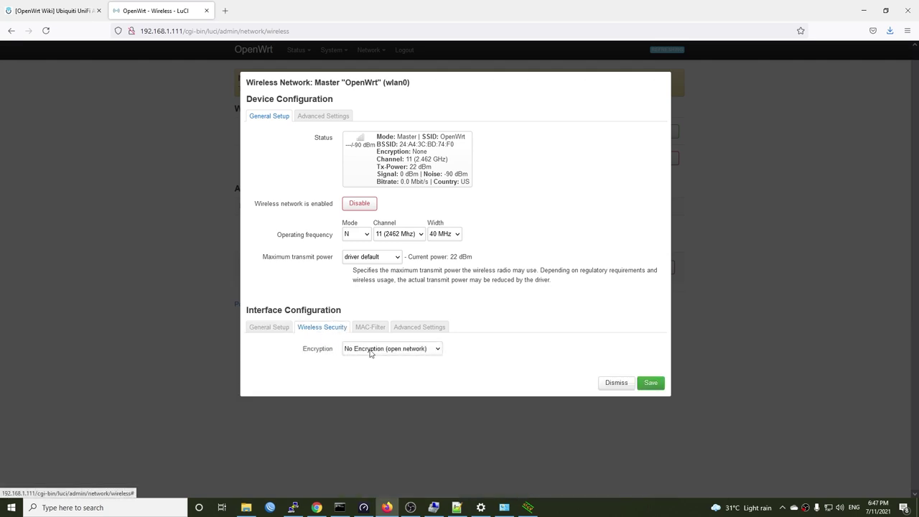
left_click(366, 348)
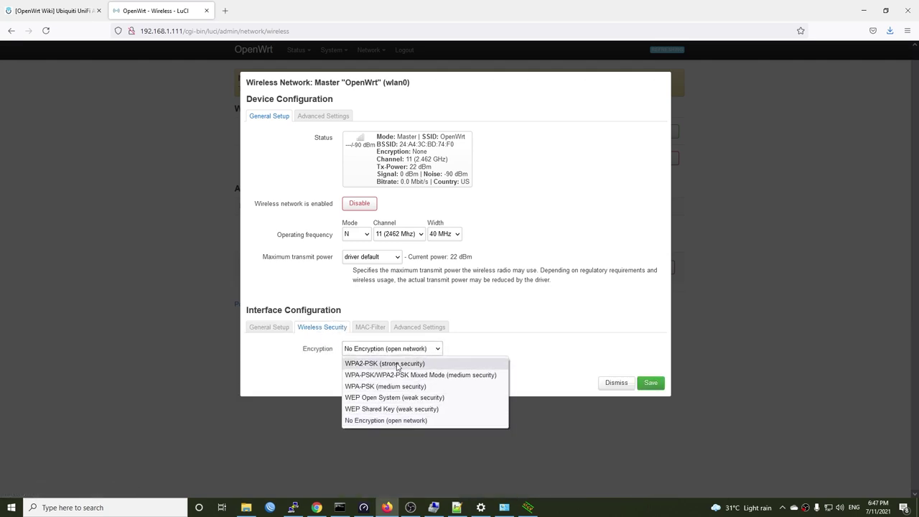
left_click(396, 365)
left_click(372, 398)
type("•••••••••")
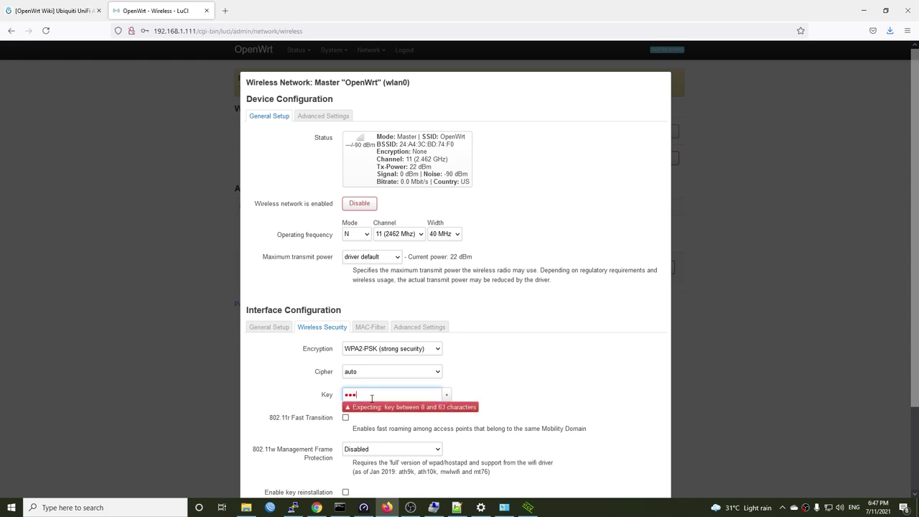
left_click_drag(253, 419, 330, 421)
left_click(332, 422)
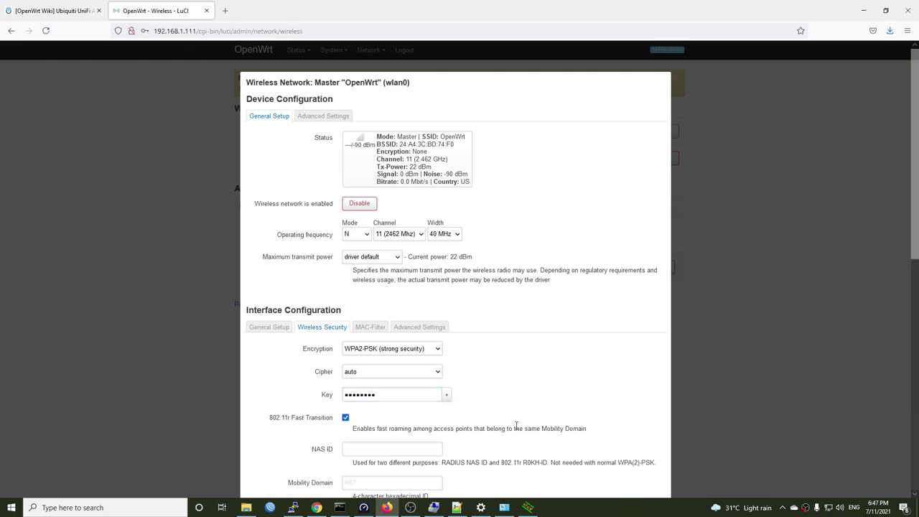
left_click(345, 417)
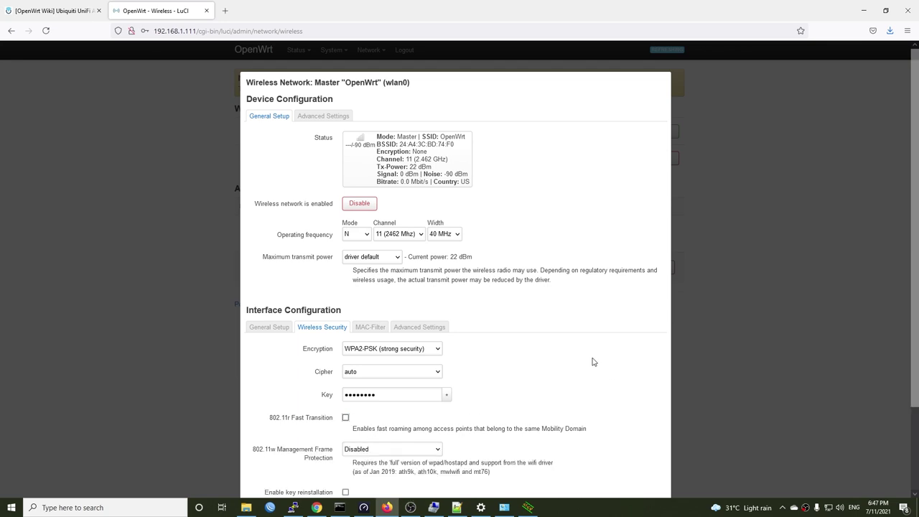
Save the wireless network configuration and apply the pending changes to the access point.
scroll(595, 362, "down", 2)
left_click(652, 470)
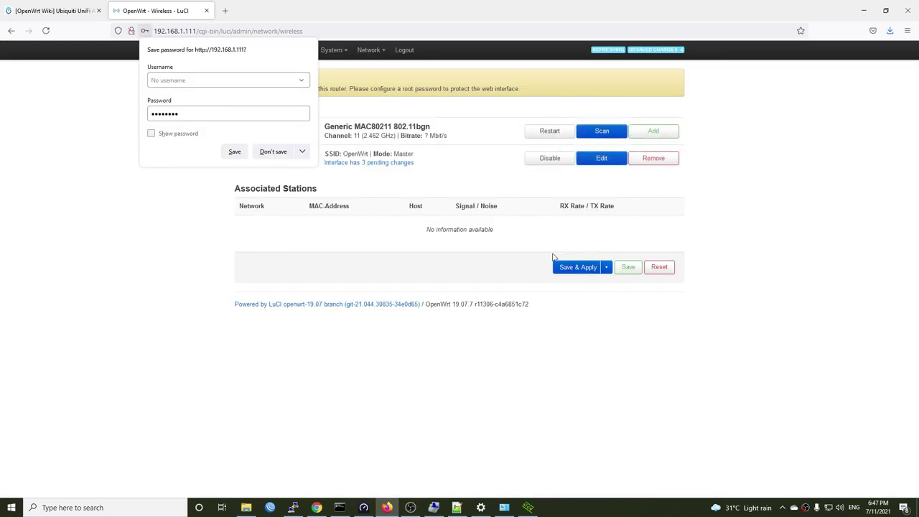
left_click(564, 266)
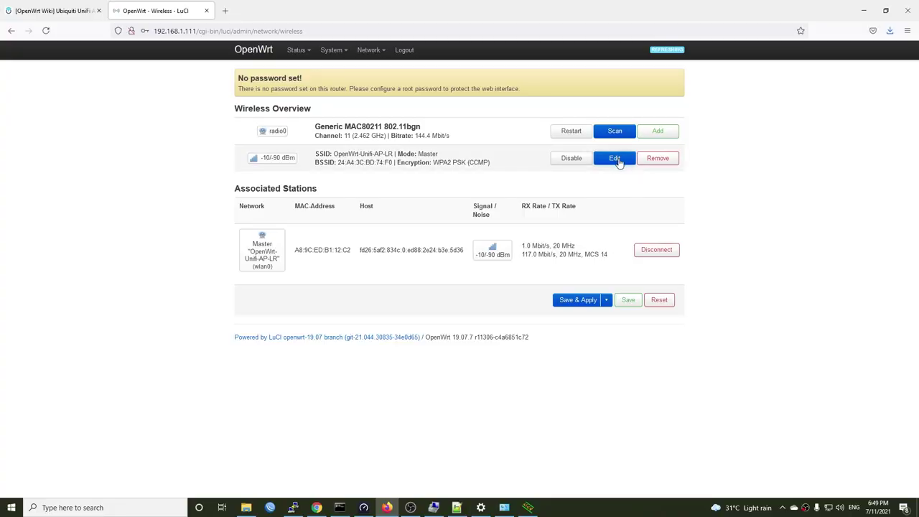
Set the wireless network to channel 6 (2437 Mhz) with 22 dBm (158 mW) maximum transmit power, and save and apply the changes.
left_click(616, 158)
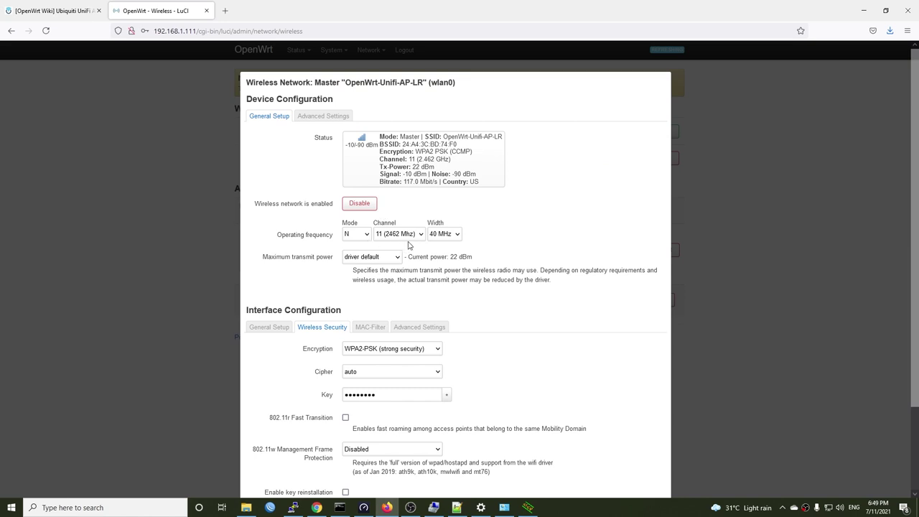
left_click(406, 236)
left_click(393, 318)
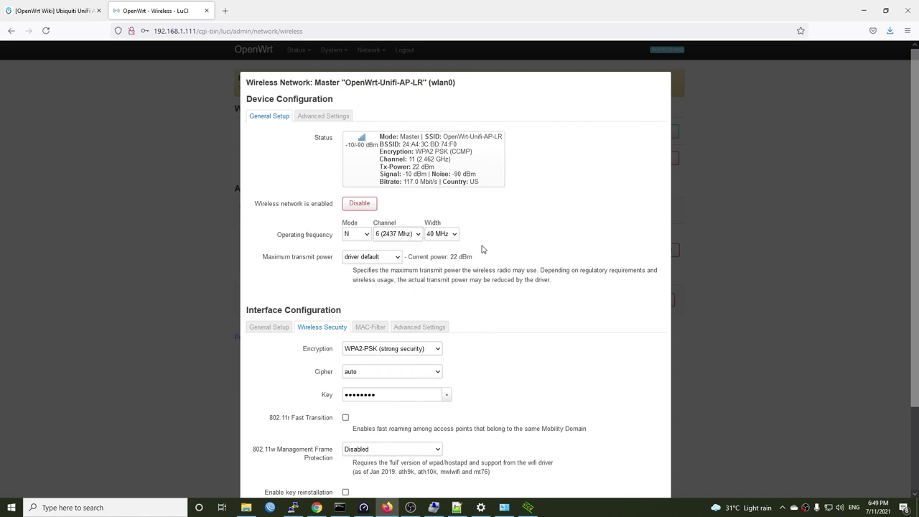
left_click(375, 259)
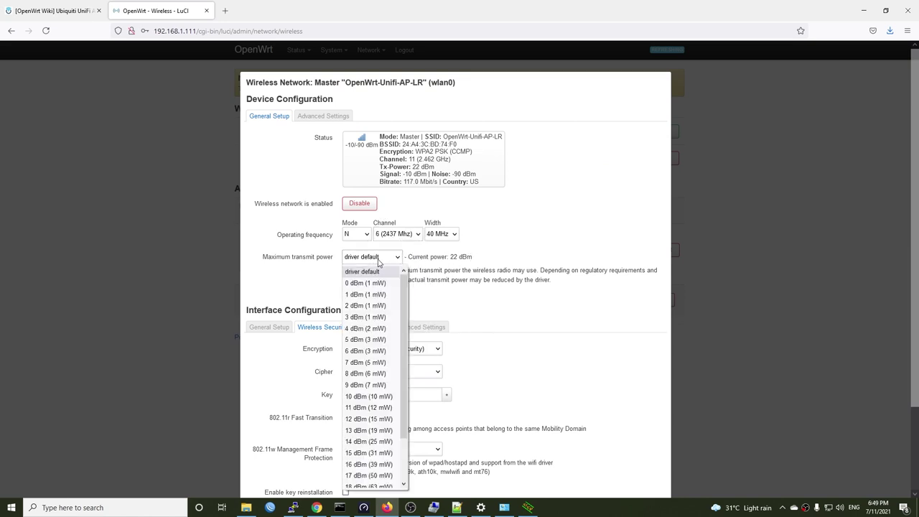
left_click(369, 485)
scroll(515, 401, "down", 3)
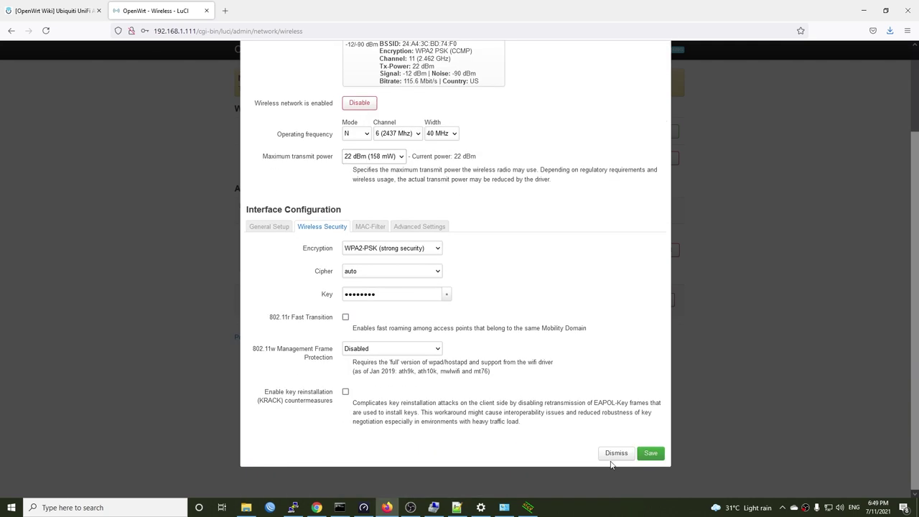
left_click(648, 453)
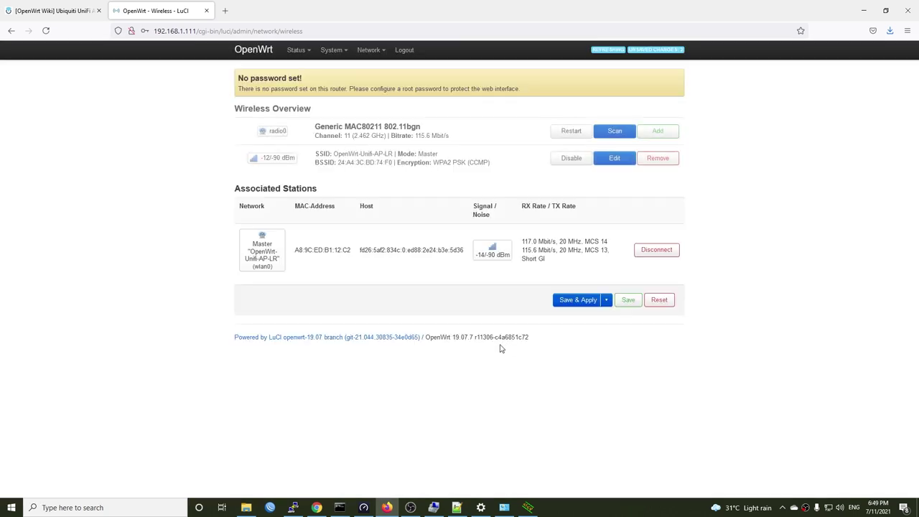
left_click(577, 300)
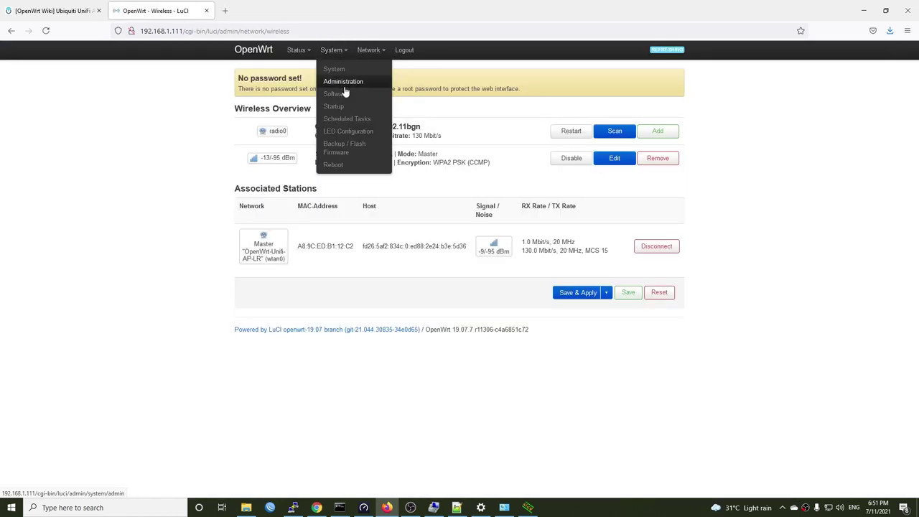
Try to update the package lists on the Software page and read the package manager's output and errors.
left_click(344, 94)
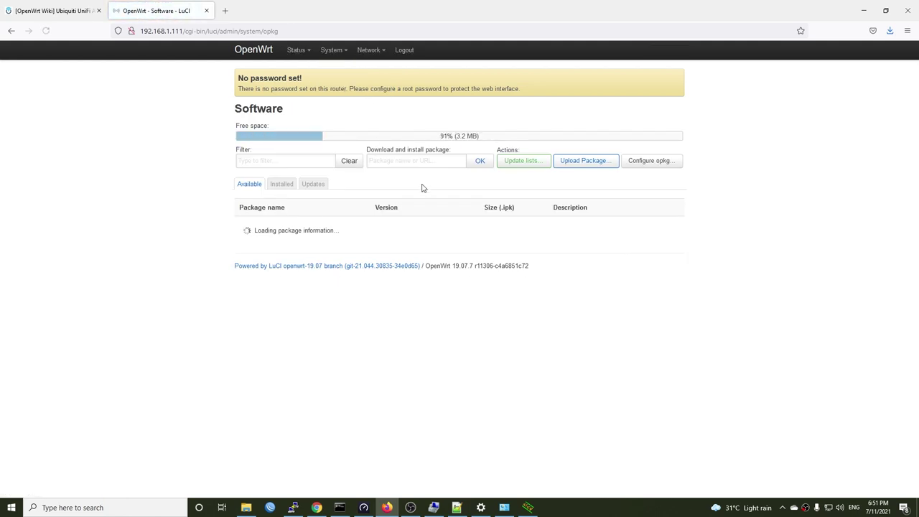
left_click(521, 163)
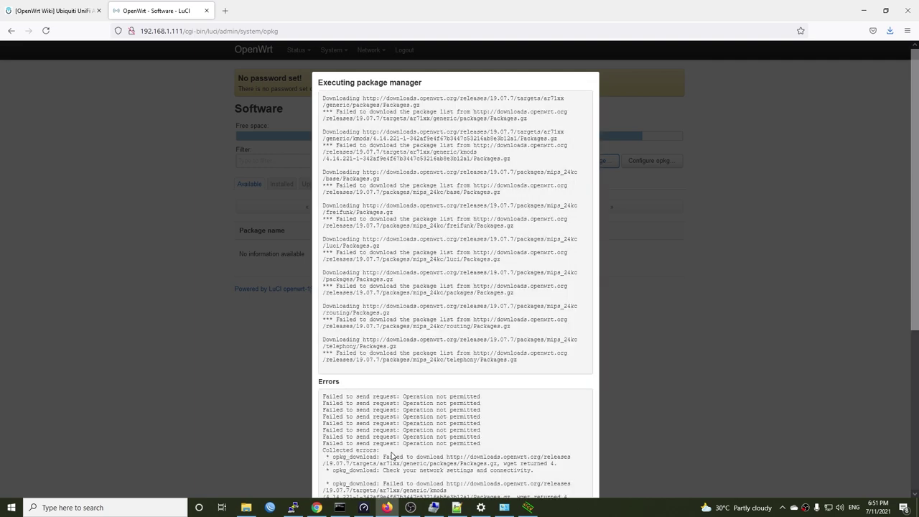
scroll(424, 452, "down", 3)
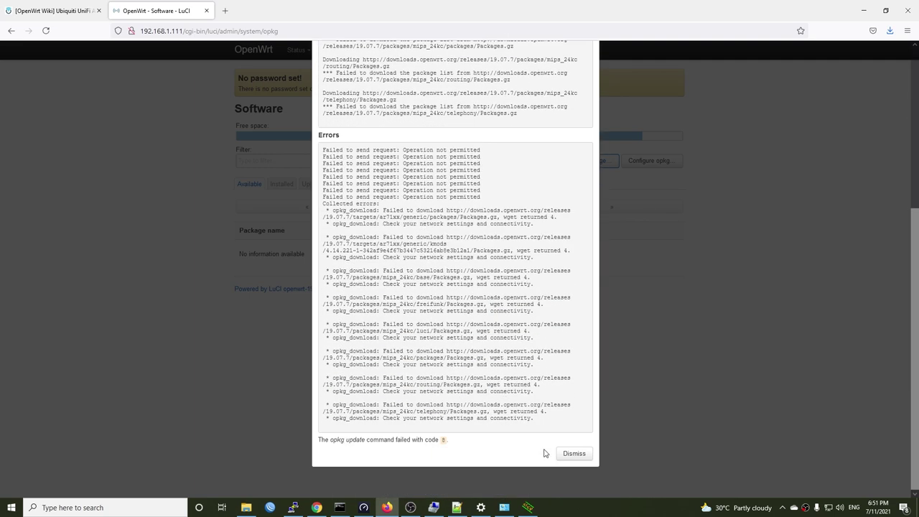
left_click(568, 456)
scroll(545, 375, "up", 2)
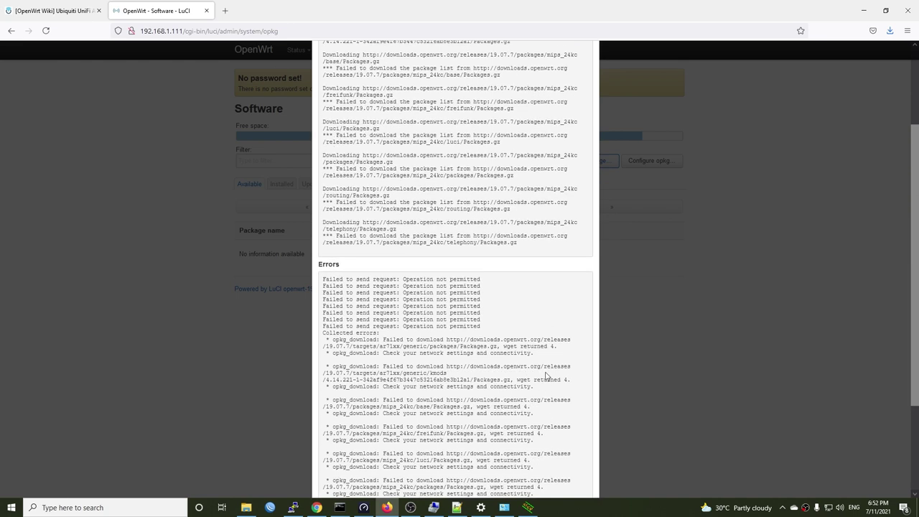
left_click_drag(491, 235, 548, 251)
double_click(551, 263)
scroll(563, 266, "up", 2)
left_click_drag(394, 160, 503, 228)
left_click(519, 262)
scroll(565, 388, "down", 3)
left_click(573, 485)
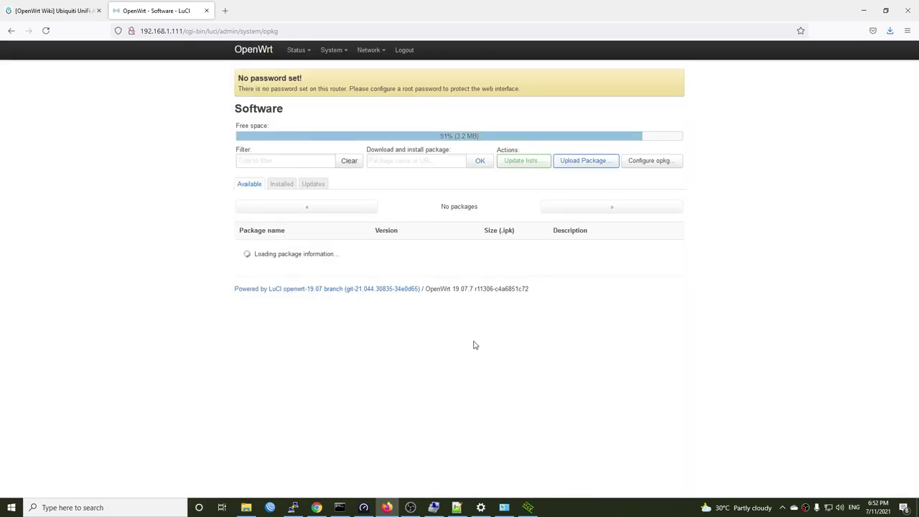
Open the LAN interface's settings and set its IPv4 gateway to 192.168.1.1.
mouse_move(374, 51)
left_click(395, 72)
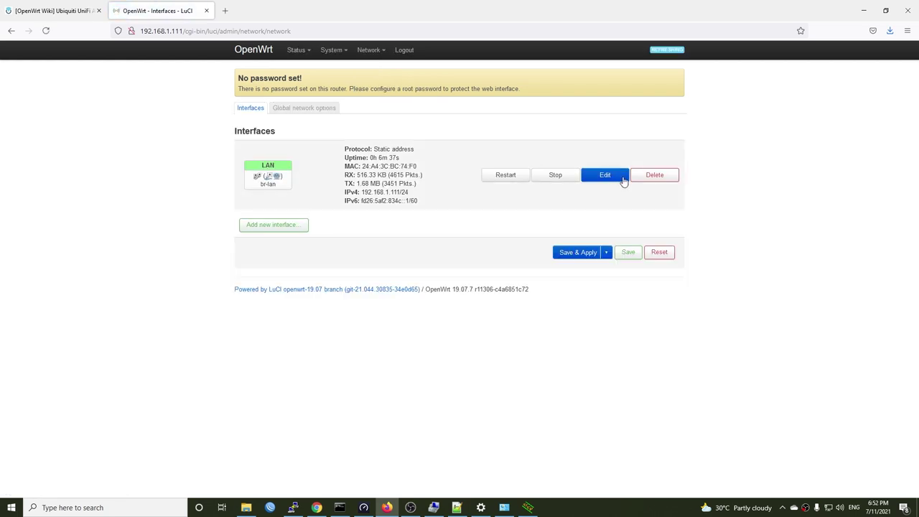
left_click(617, 177)
type("192")
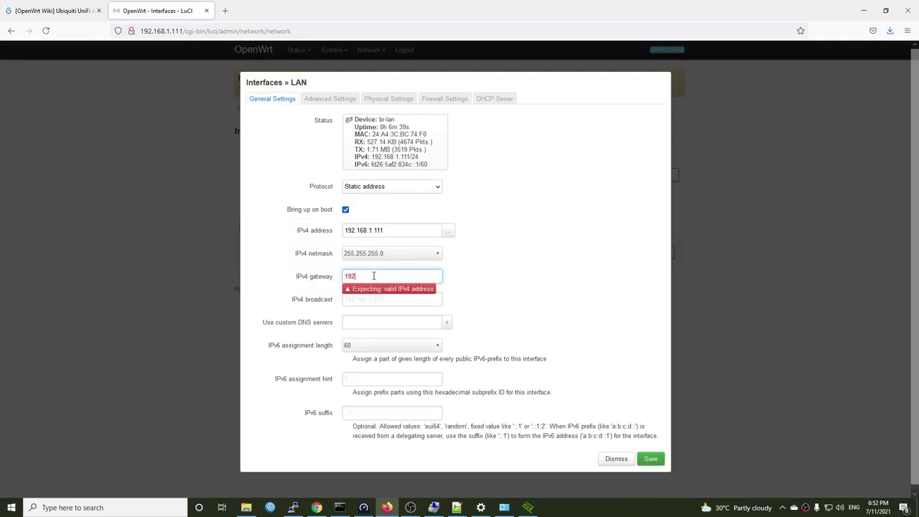
type(".168.1.1")
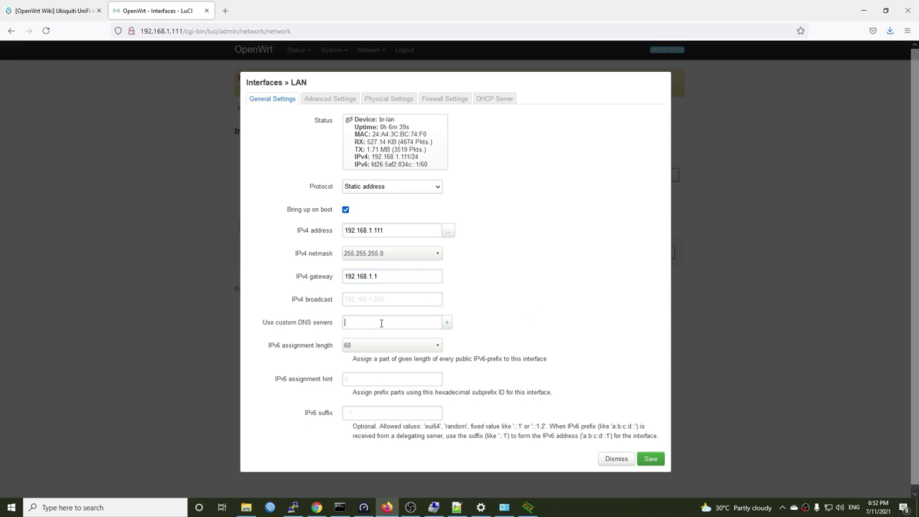
Add 8.8.8.8 and 1.1.1.1 as custom DNS servers for the LAN interface, then save and apply the changes.
type("8.8.8.8")
left_click(447, 324)
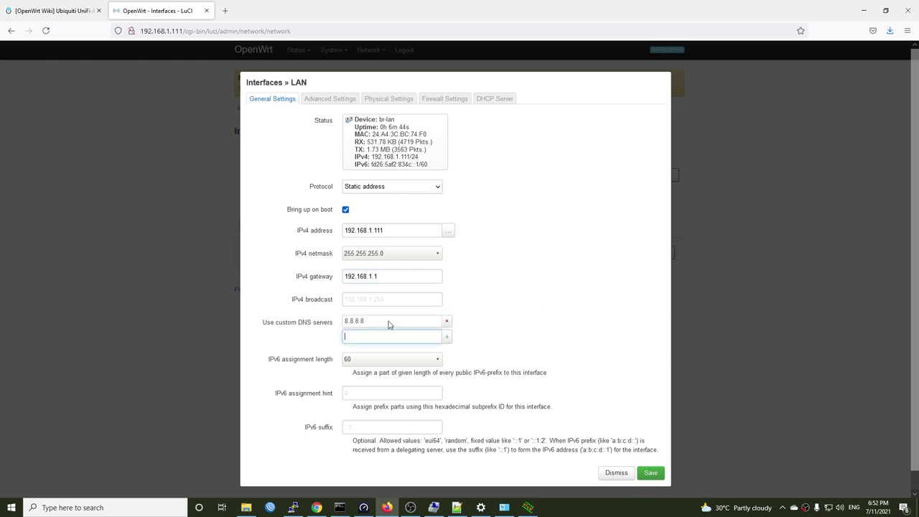
type("1.1.1.1")
key("Return")
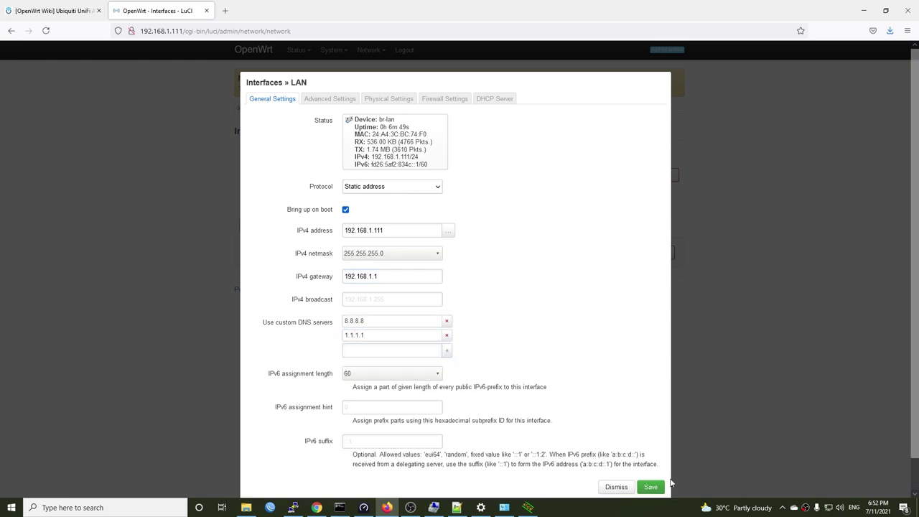
left_click(650, 487)
left_click(581, 253)
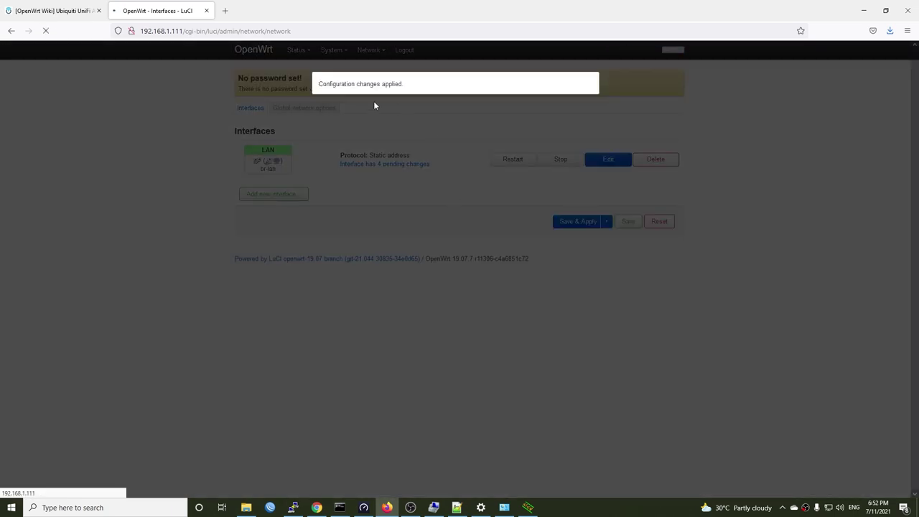
Update the package lists on the Software page and dismiss the package manager's output.
mouse_move(330, 56)
left_click(349, 97)
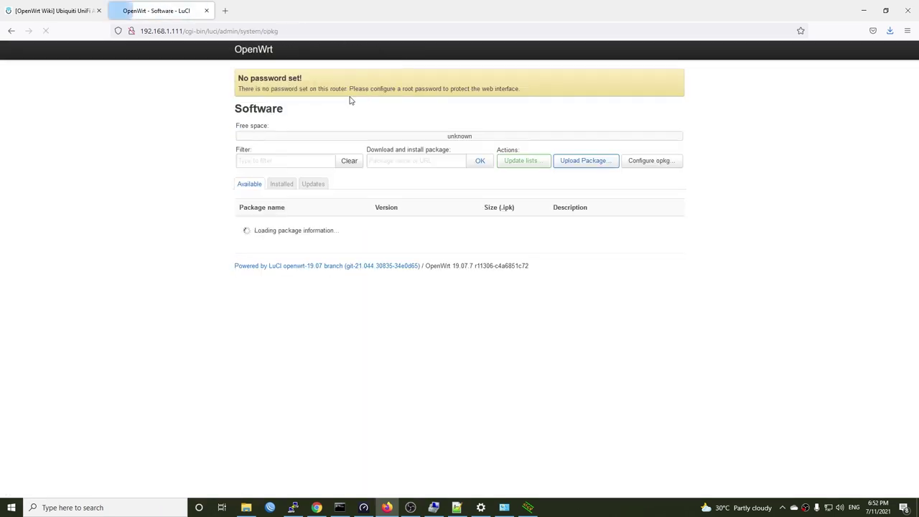
left_click(525, 162)
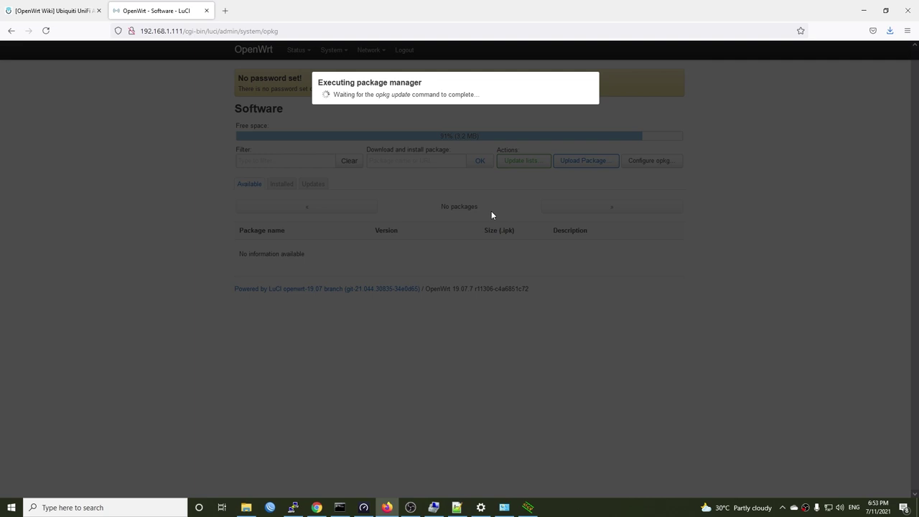
left_click(580, 431)
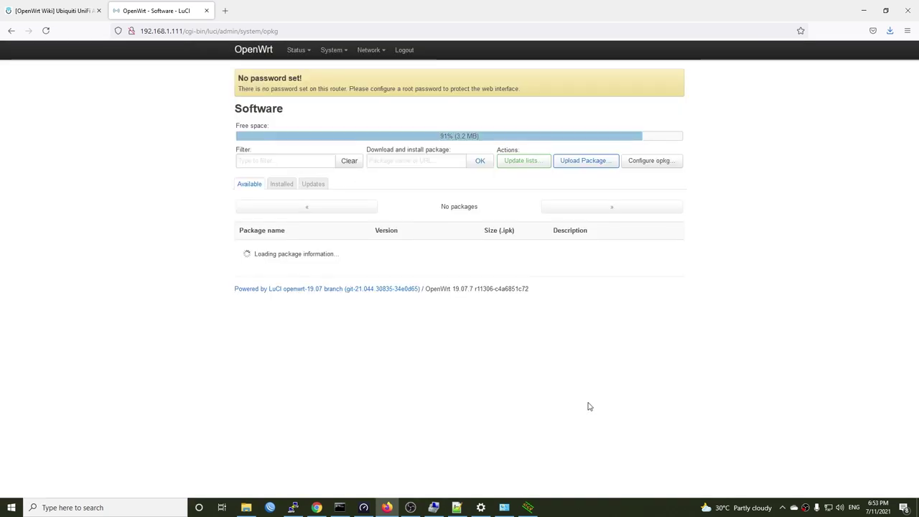
Filter the available packages for netdata and install the netdata package.
left_click(297, 158)
type("netdata")
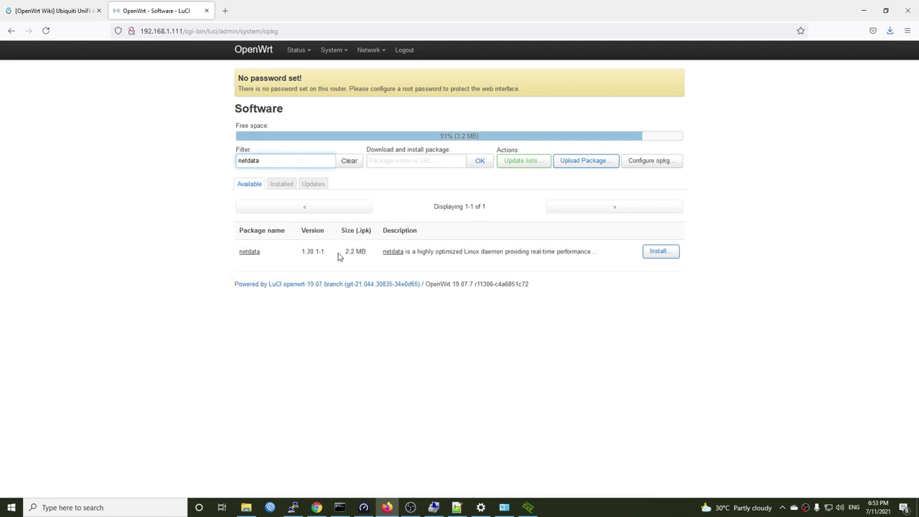
left_click(658, 251)
left_click(574, 264)
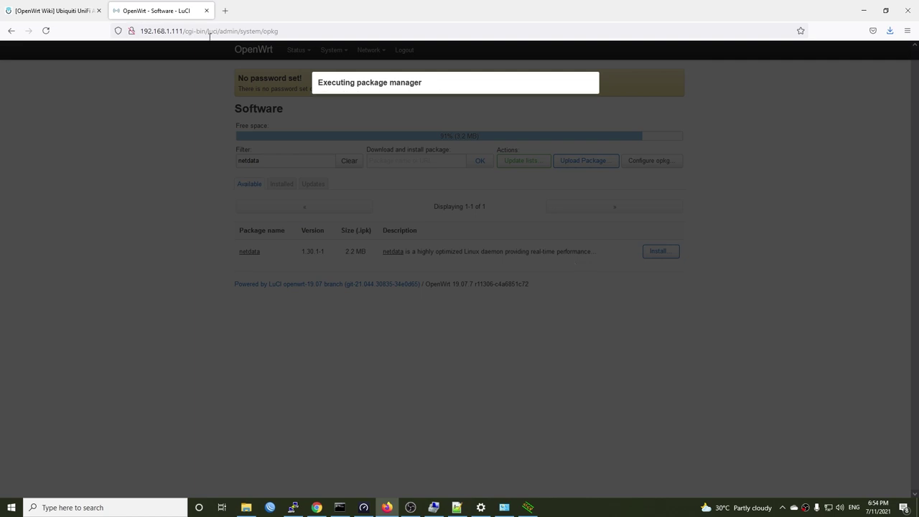
Try to open the netdata dashboard at 192.168.1.111:19999 and retry the connection.
left_click_drag(188, 33, 523, 30)
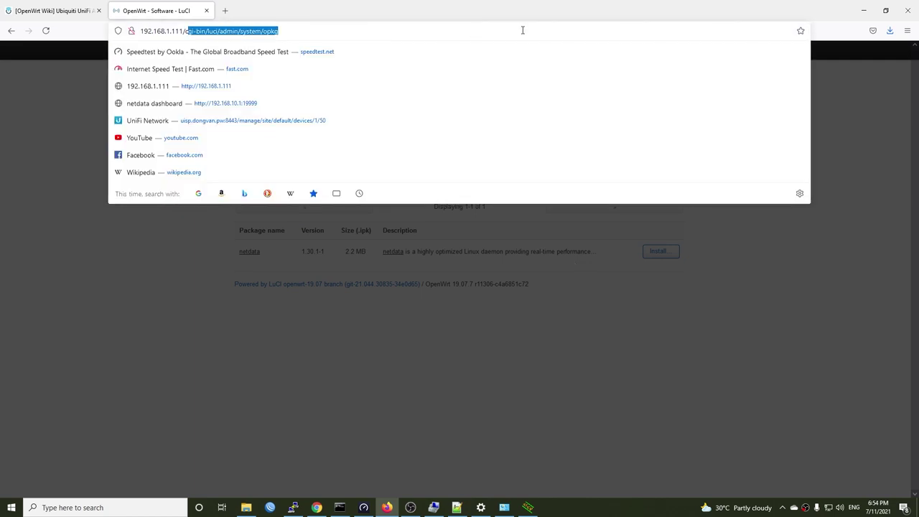
key("BackSpace")
key("BackSpace")
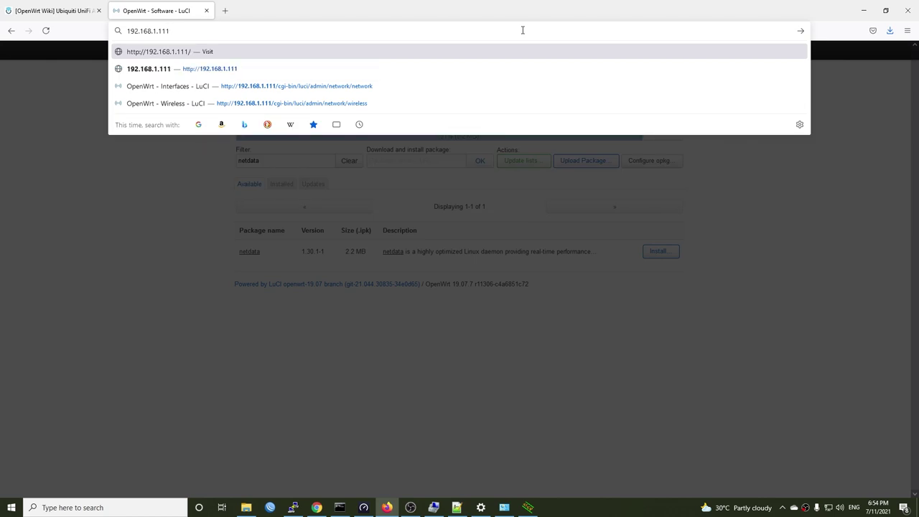
type(":19999")
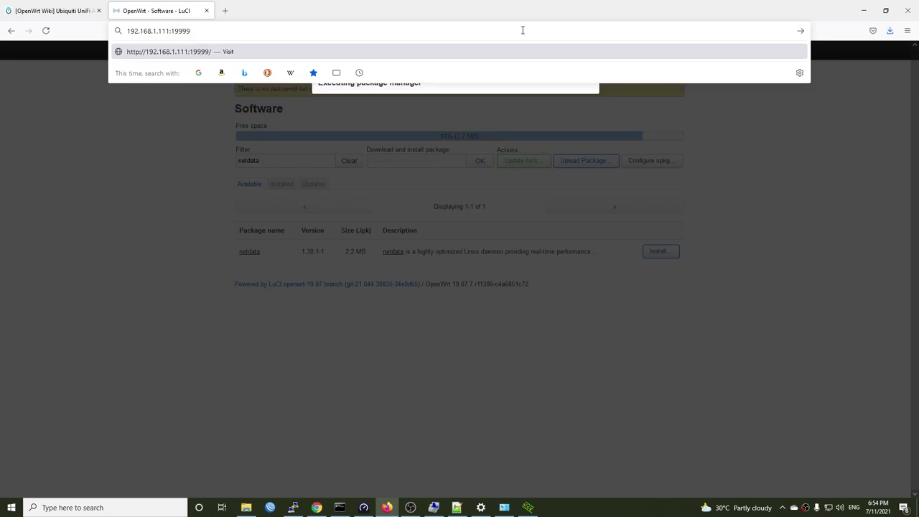
key("Return")
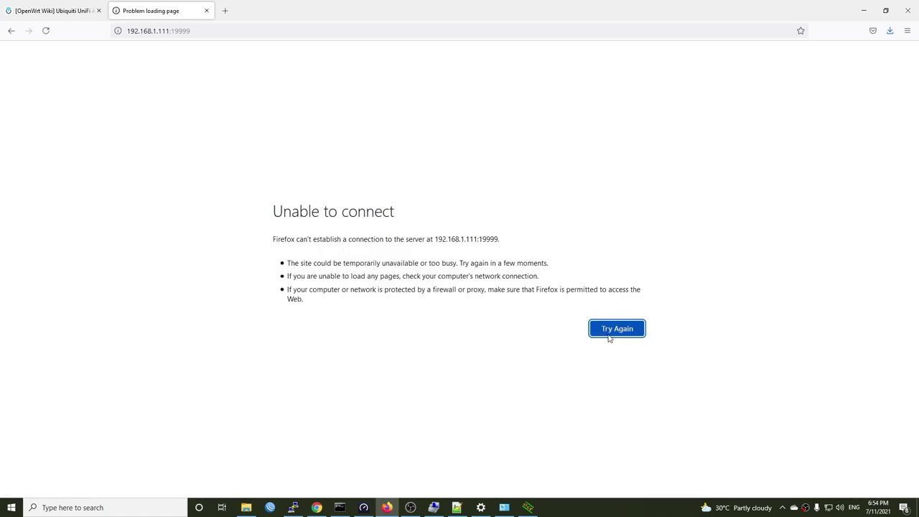
left_click(610, 330)
Switch to the PuTTY serial console on COM3 and run "service netdata restart".
left_click(295, 507)
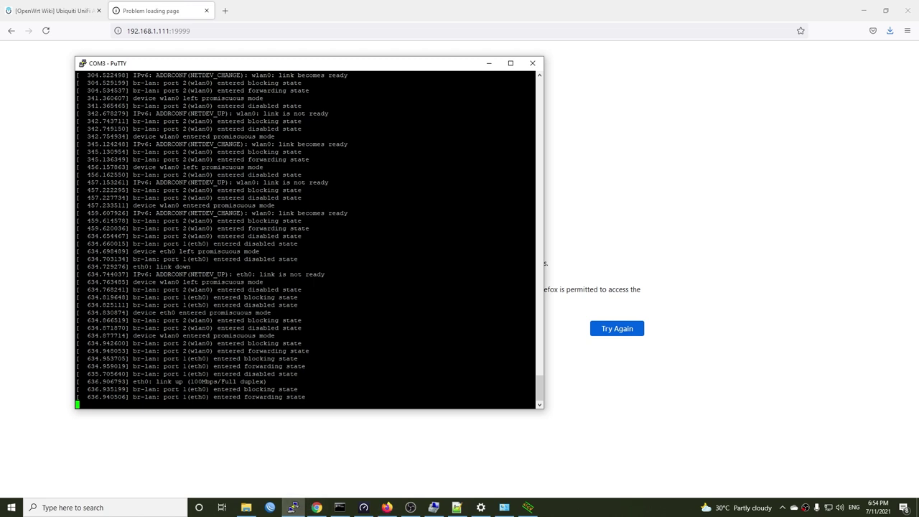
key("Return")
key("Return")
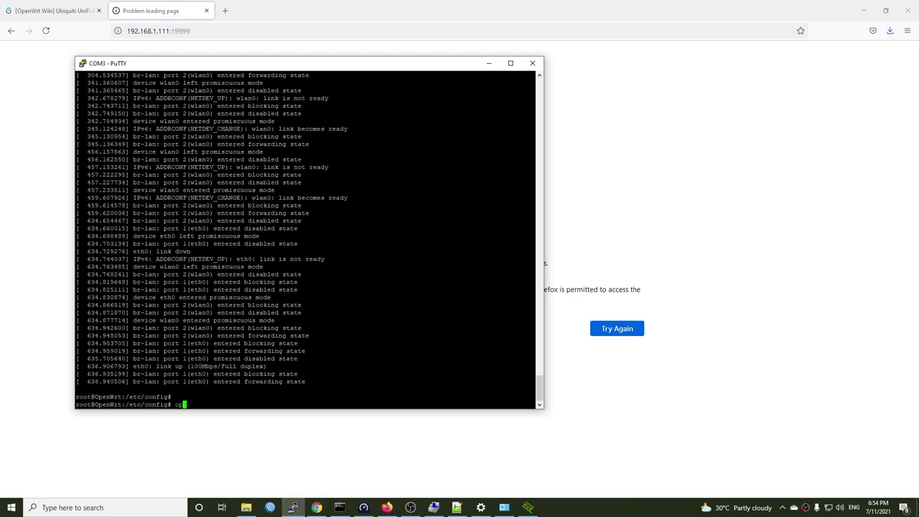
type("service netdata restart")
key("Return")
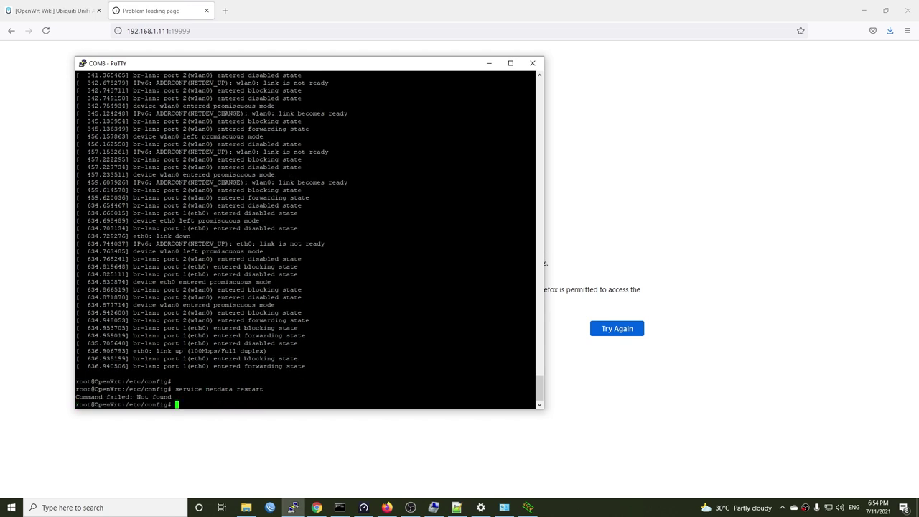
Reboot the access point from the serial console.
type("o")
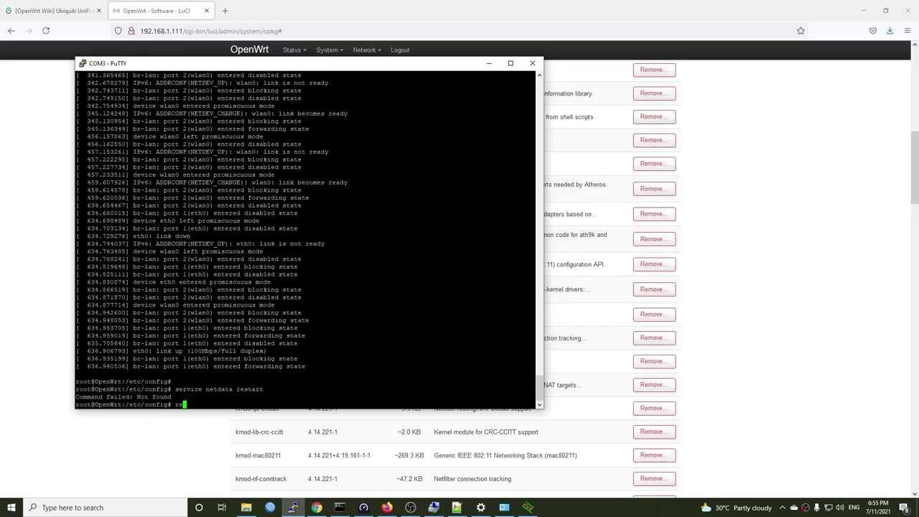
type("ot")
key("Return")
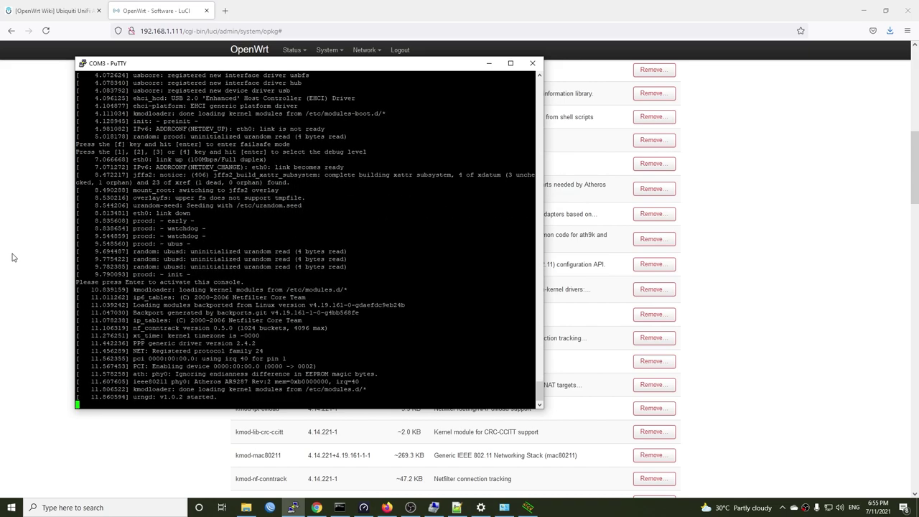
left_click(225, 10)
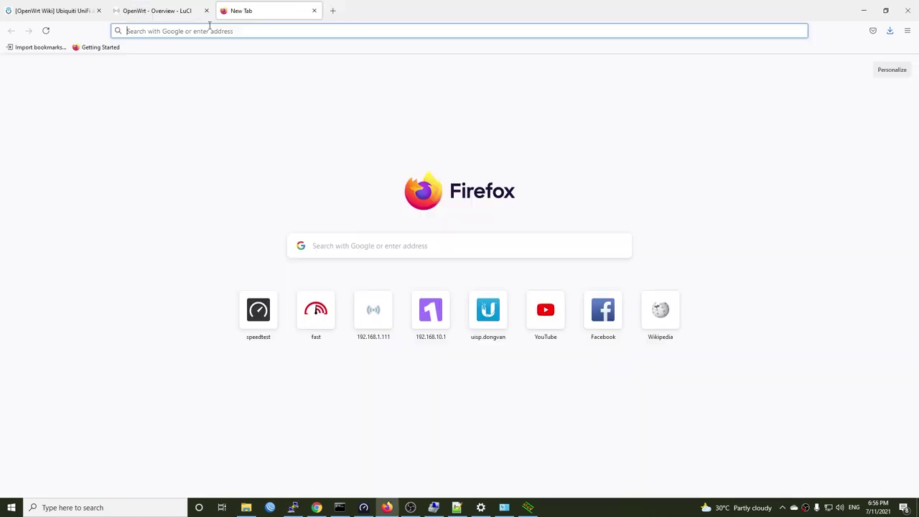
type("http://192.168.1.111")
type(":19999")
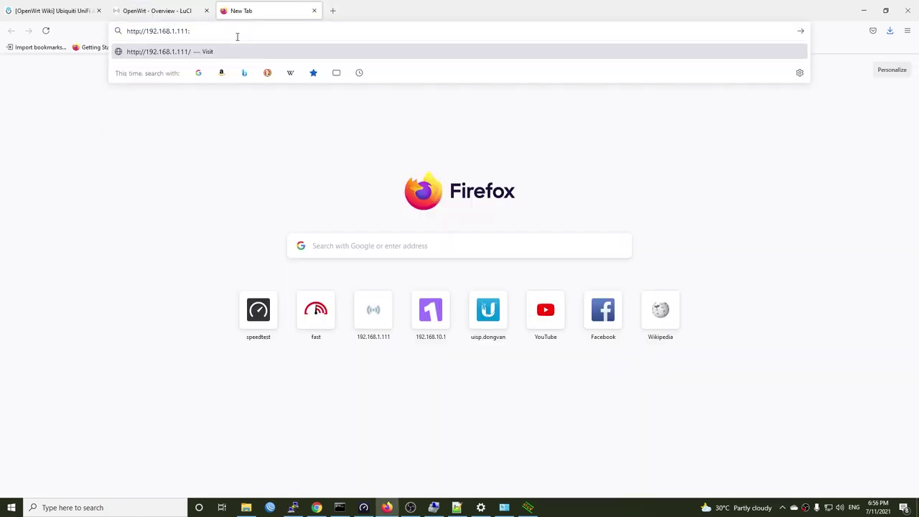